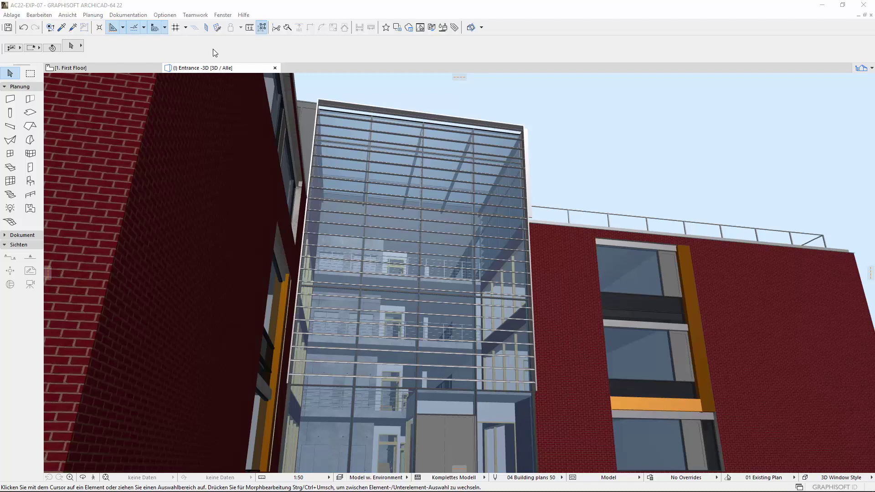
- In the Property Manager, review Golden Ratio's Number data type and its classification availability
{"action": "left_click", "coordinate": [174, 17]}
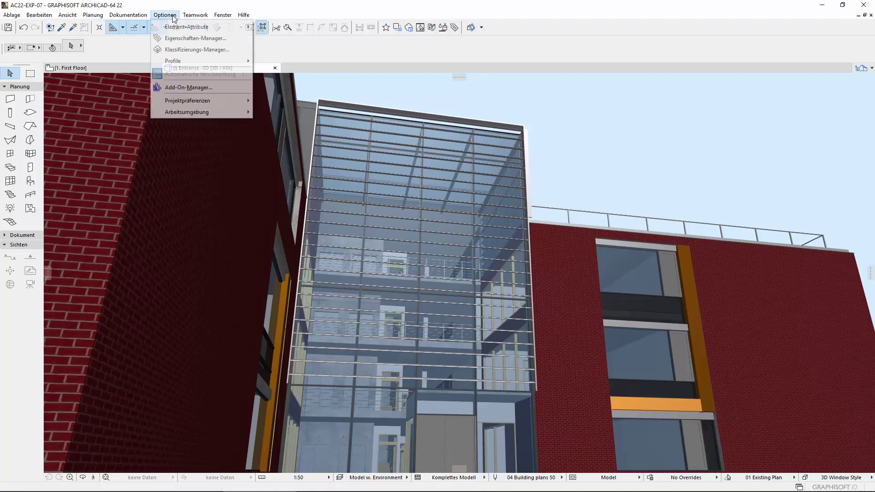
{"action": "left_click", "coordinate": [238, 40]}
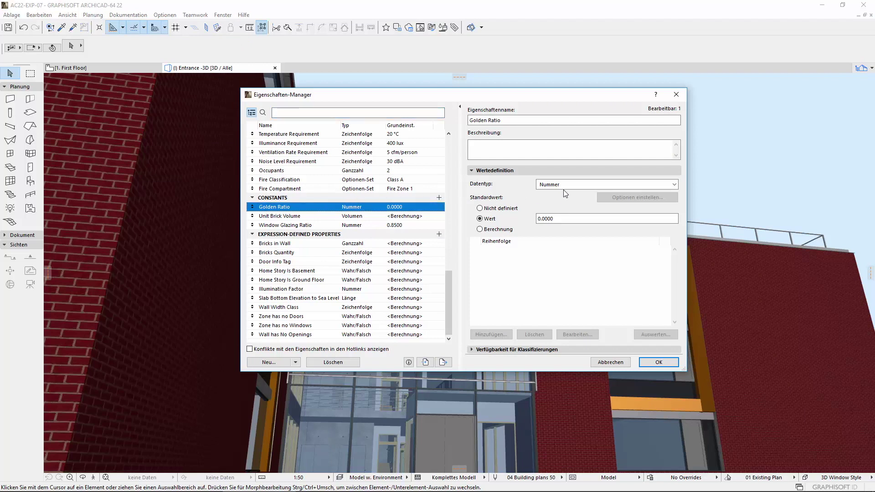
{"action": "left_click", "coordinate": [675, 186]}
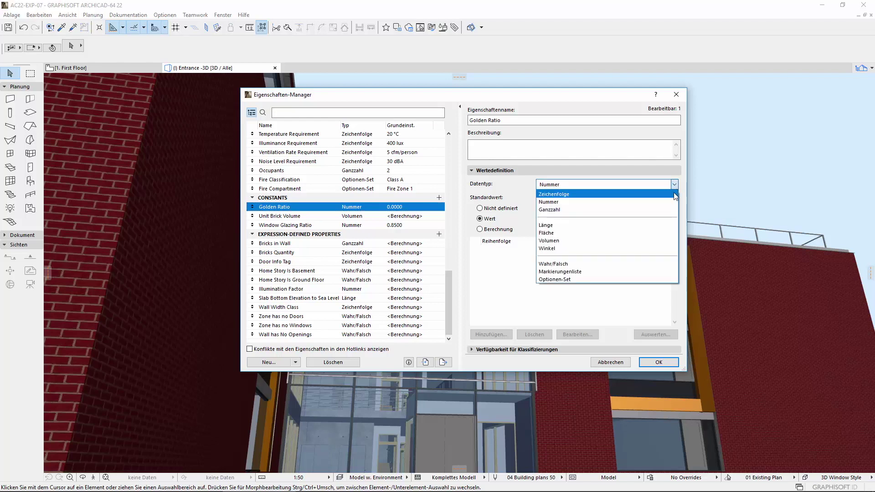
{"action": "left_click", "coordinate": [651, 206]}
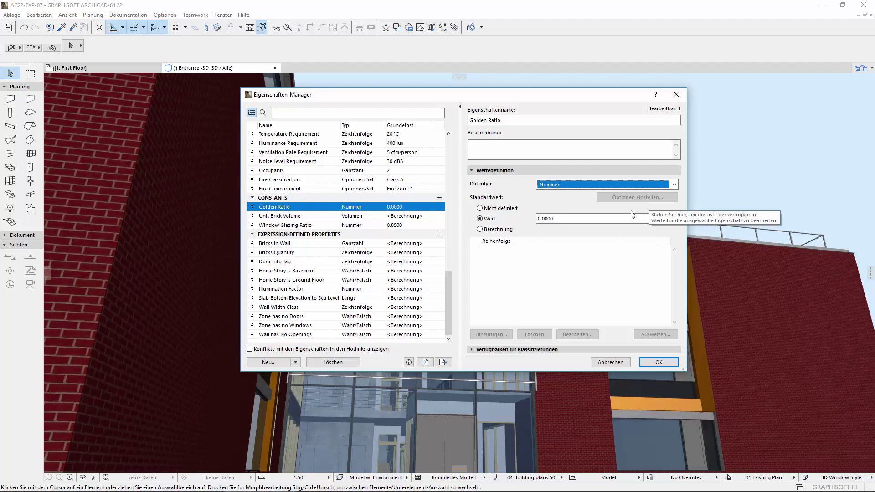
{"action": "left_click", "coordinate": [473, 350]}
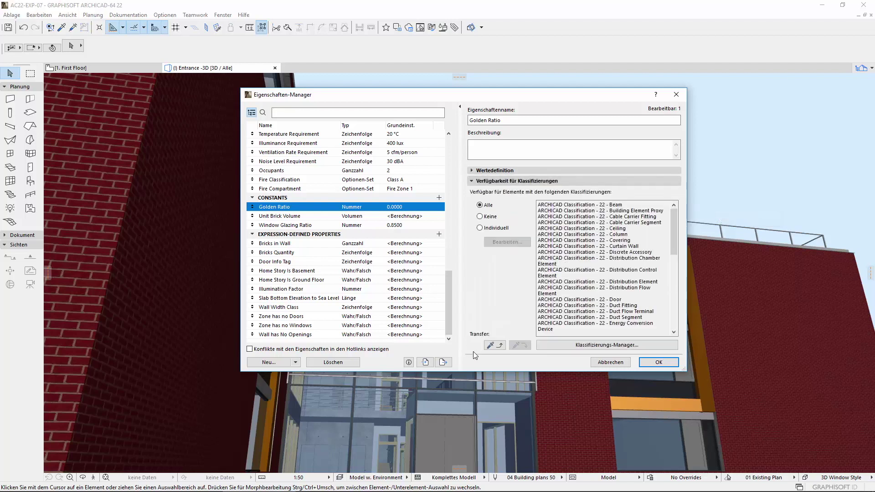
{"action": "left_click_drag", "start_coordinate": [671, 223], "coordinate": [673, 304]}
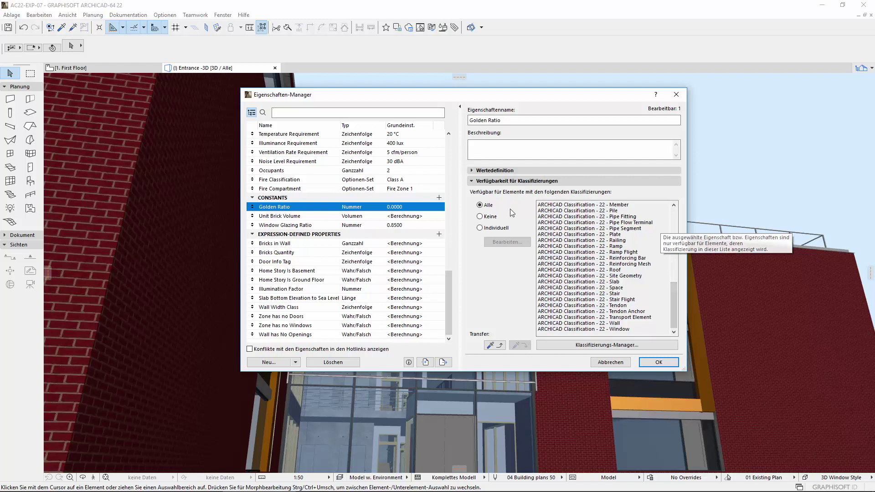
{"action": "left_click", "coordinate": [474, 171]}
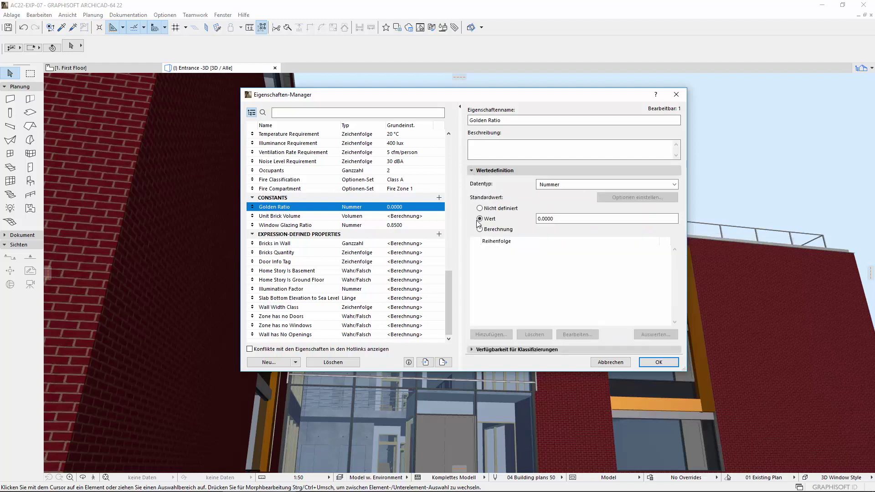
- Set Golden Ratio's default to the calculated expression (SQRT(5)+1)/2
{"action": "left_click", "coordinate": [480, 229]}
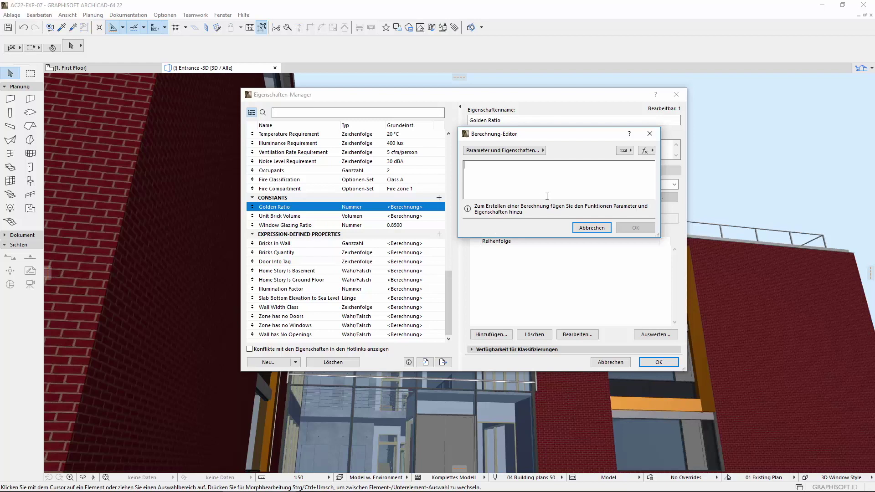
{"action": "left_click", "coordinate": [645, 151]}
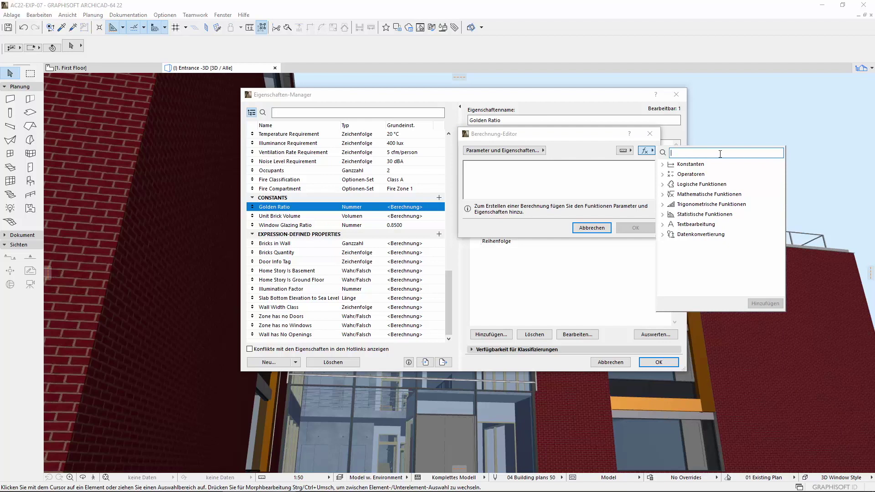
{"action": "type", "text": "Wurzel"}
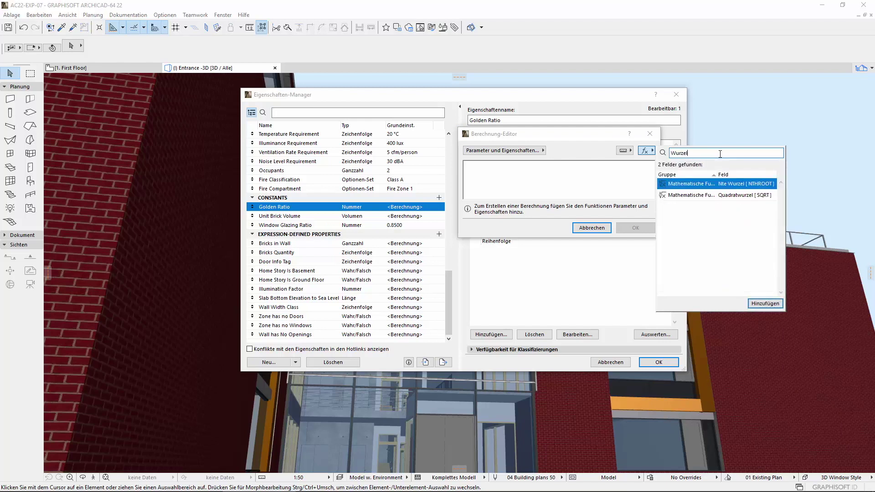
{"action": "double_click", "coordinate": [748, 195]}
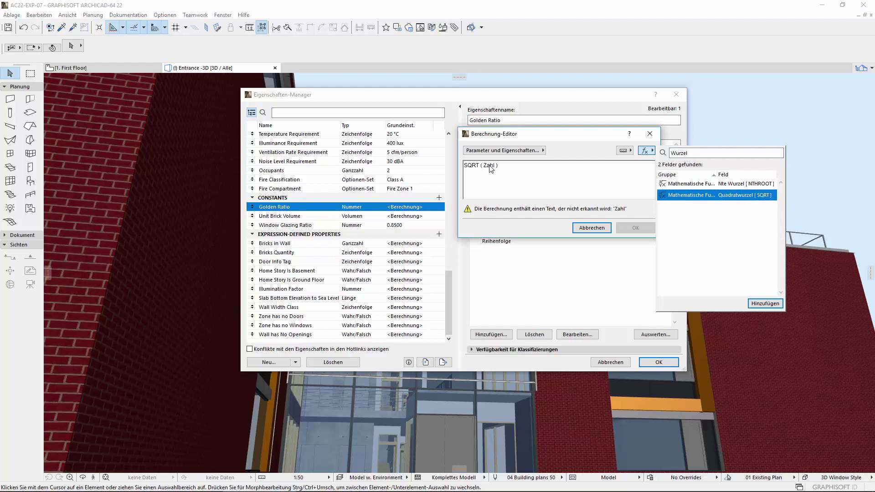
{"action": "left_click", "coordinate": [490, 166]}
{"action": "double_click", "coordinate": [490, 165]}
{"action": "type", "text": "5"}
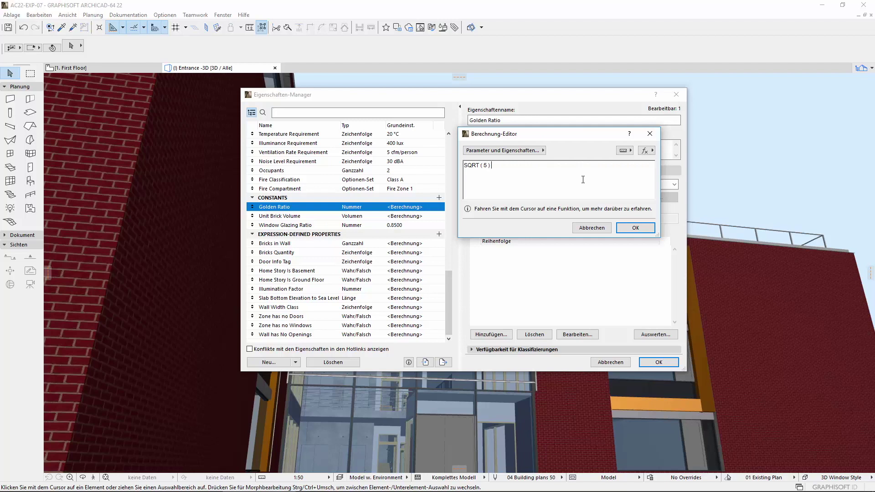
{"action": "type", "text": " + 1)"}
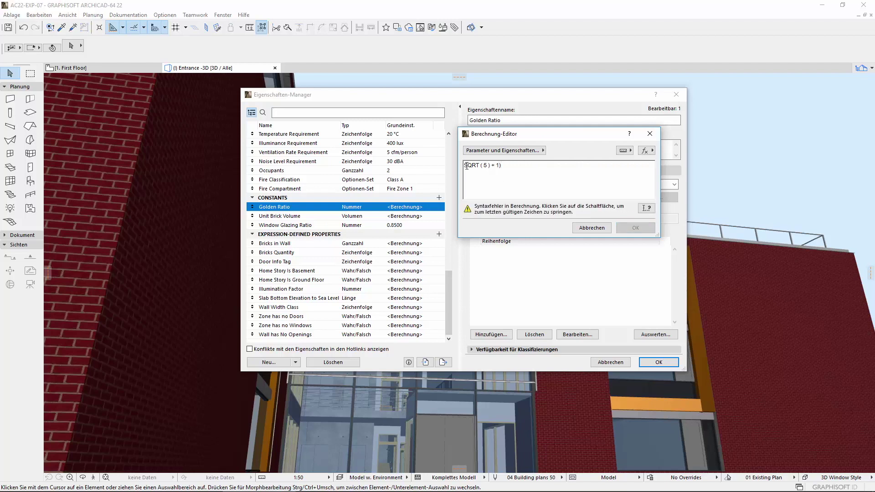
{"action": "type", "text": "("}
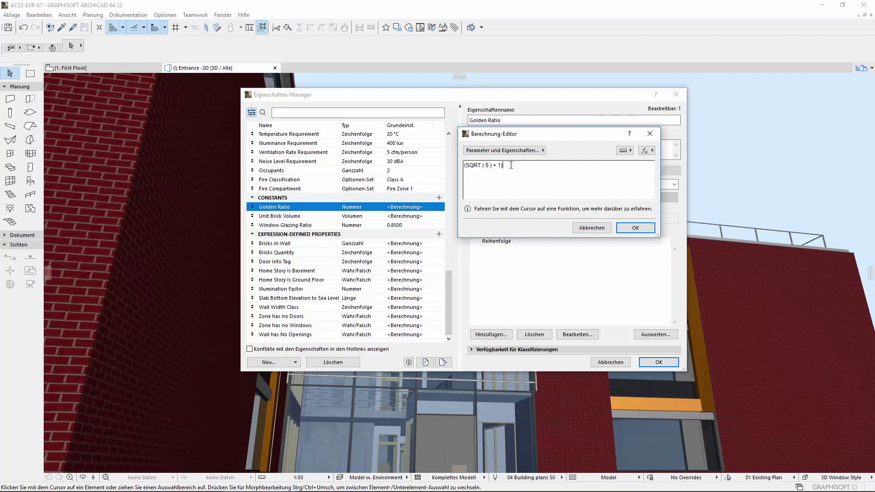
{"action": "type", "text": " /2"}
{"action": "left_click", "coordinate": [627, 226]}
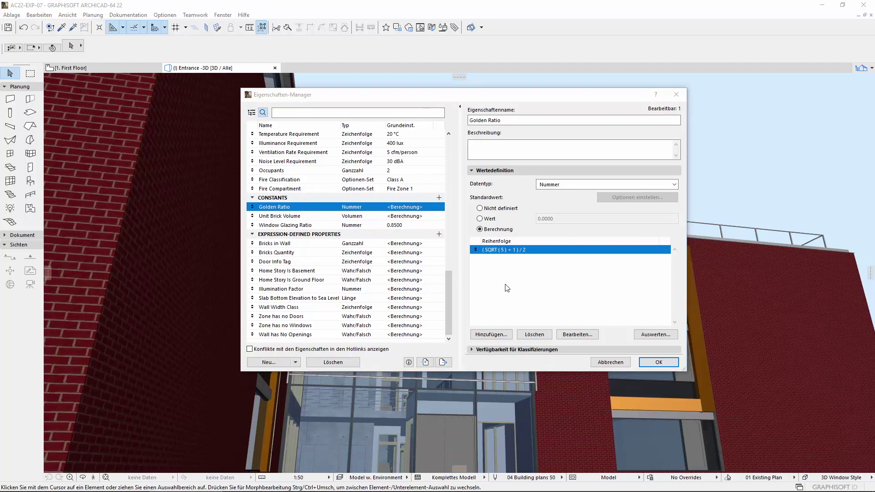
- Check Illumination Factor's Number type and Space-only availability, then Window Glazing Ratio's 0.8500 value
{"action": "left_click", "coordinate": [310, 289]}
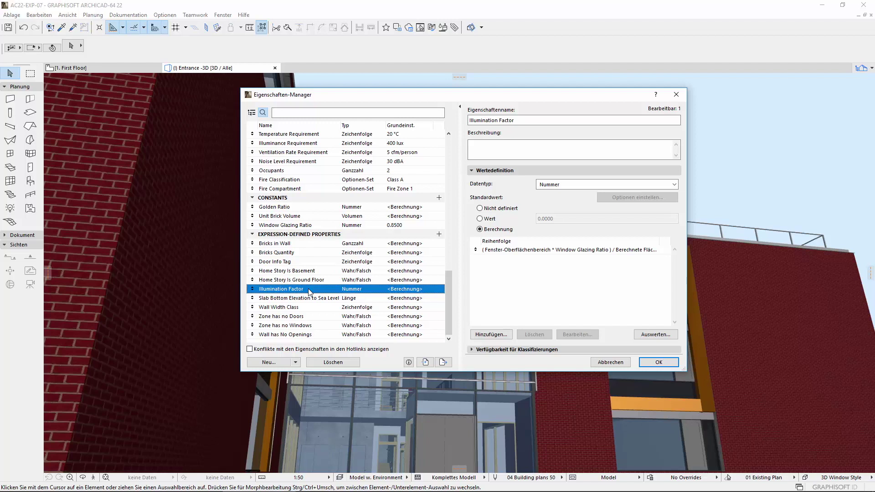
{"action": "left_click", "coordinate": [677, 184]}
{"action": "left_click", "coordinate": [608, 207]}
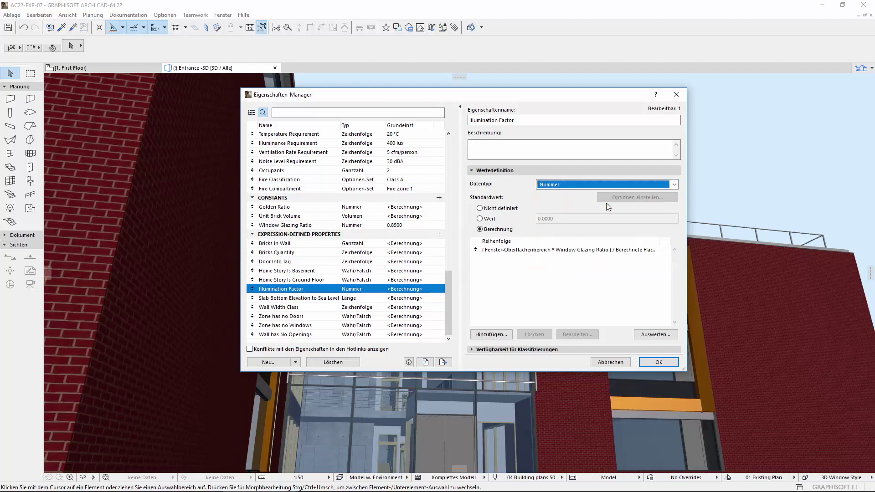
{"action": "left_click", "coordinate": [471, 349]}
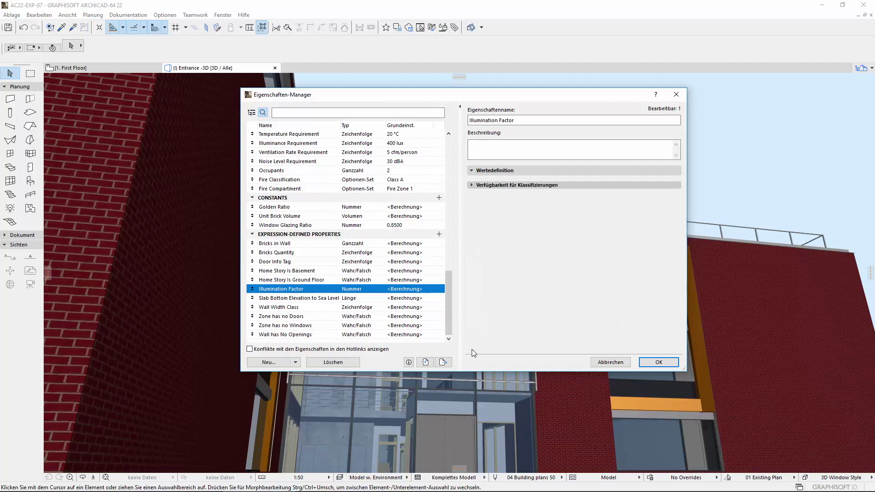
{"action": "left_click_drag", "start_coordinate": [624, 204], "coordinate": [526, 209]}
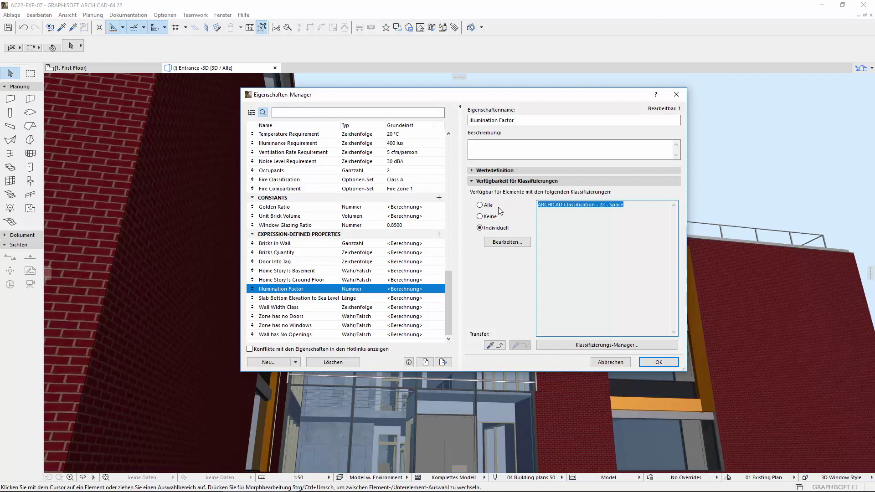
{"action": "left_click", "coordinate": [296, 226]}
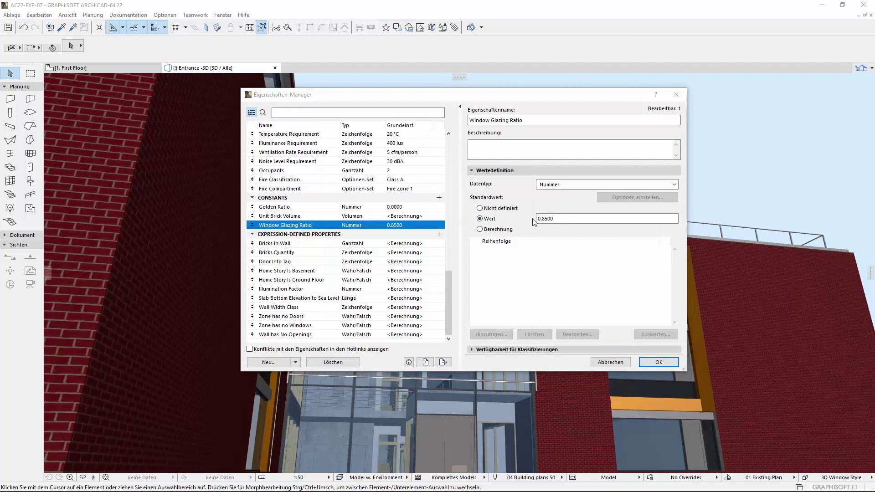
{"action": "left_click_drag", "start_coordinate": [559, 219], "coordinate": [524, 220]}
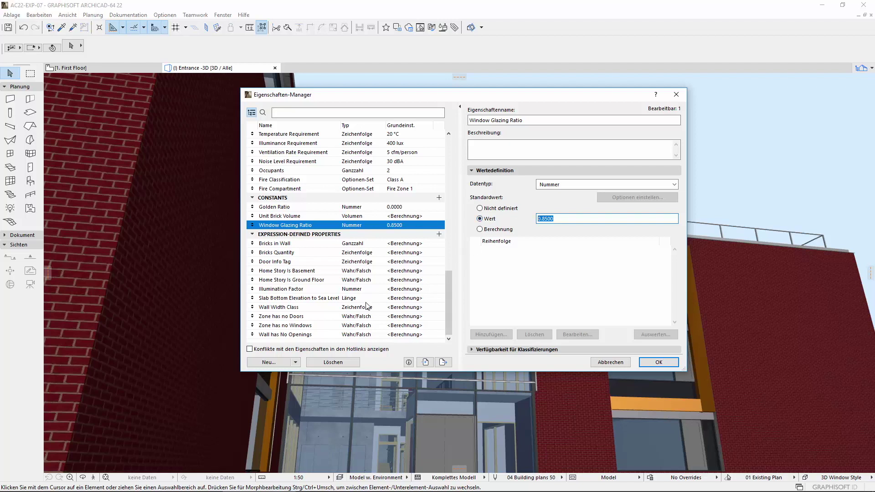
- Make Illumination Factor calculated, starting the formula with Fenster-Oberflächenbereich *
{"action": "left_click", "coordinate": [297, 290]}
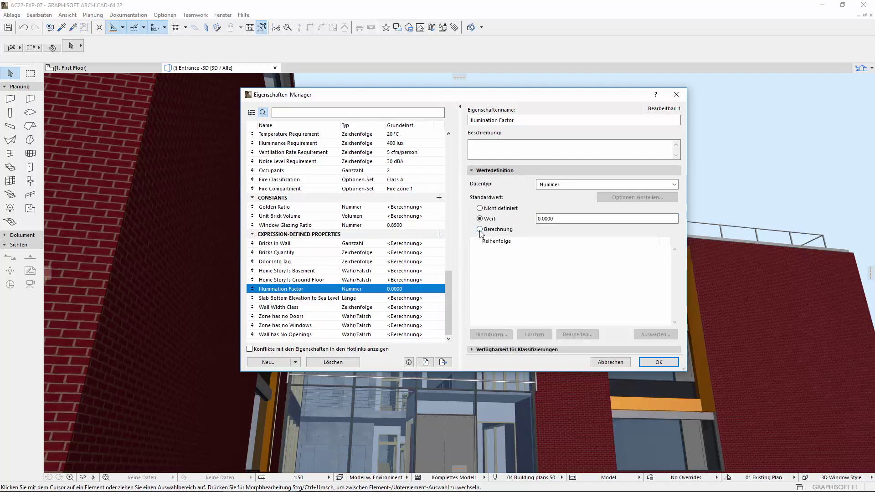
{"action": "left_click", "coordinate": [479, 229]}
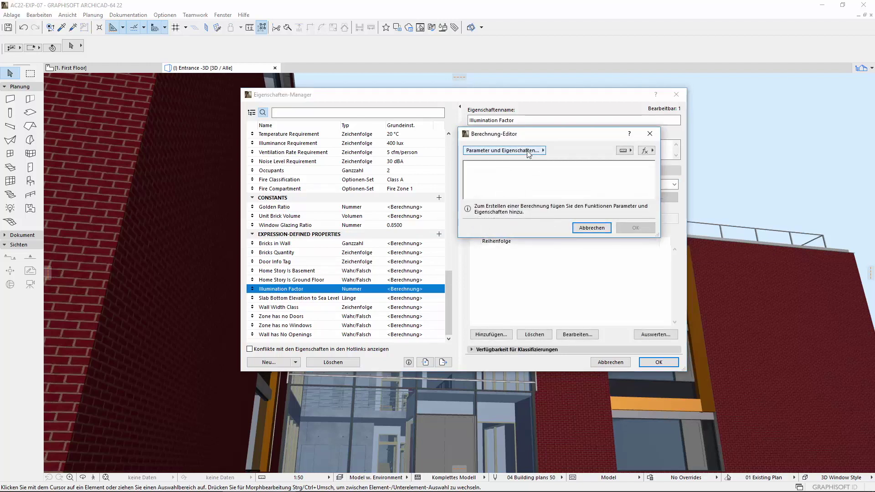
{"action": "left_click", "coordinate": [519, 152]}
{"action": "type", "text": "Fenster-Obe"}
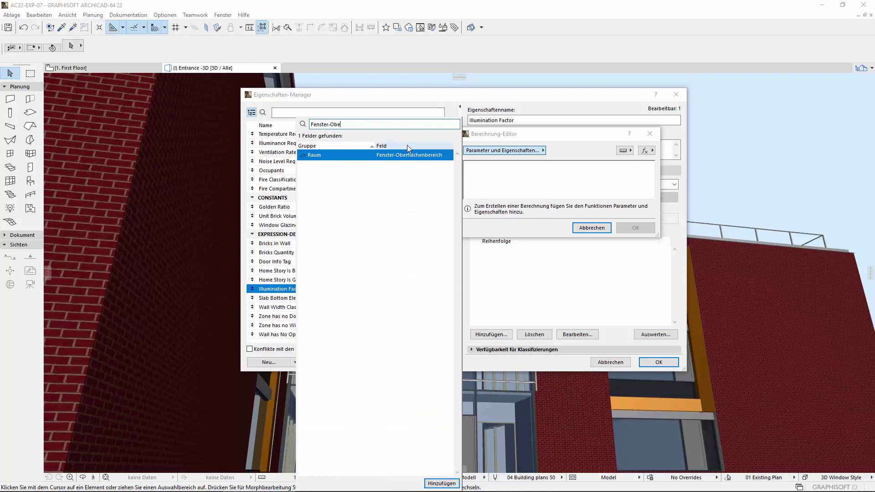
{"action": "double_click", "coordinate": [407, 155]}
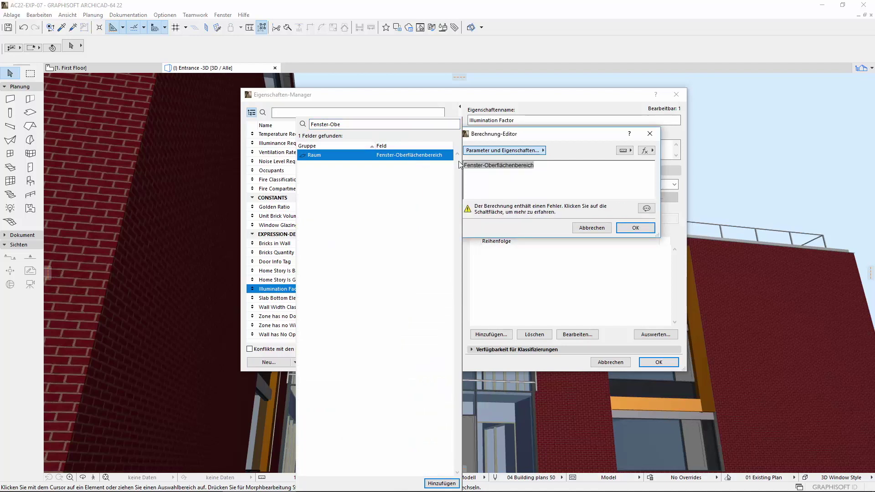
{"action": "left_click", "coordinate": [542, 172]}
{"action": "left_click", "coordinate": [566, 170]}
{"action": "type", "text": "*"}
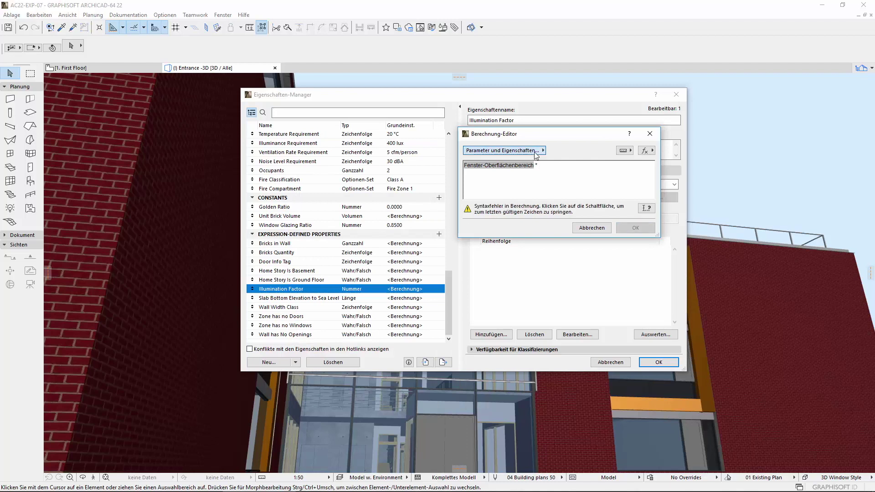
- Add Window Glazing Ratio, close the bracket and append a division sign
{"action": "left_click", "coordinate": [503, 151]}
{"action": "type", "text": "glaz"}
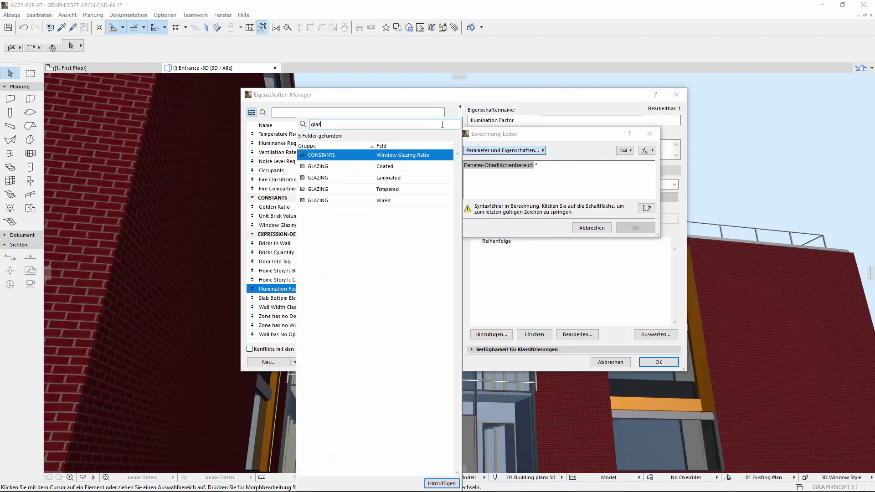
{"action": "double_click", "coordinate": [445, 156]}
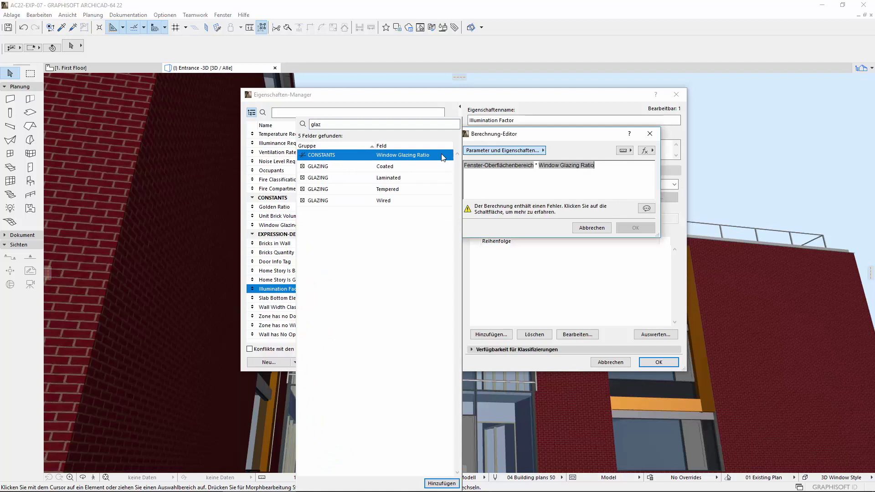
{"action": "left_click", "coordinate": [603, 173]}
{"action": "type", "text": ")"}
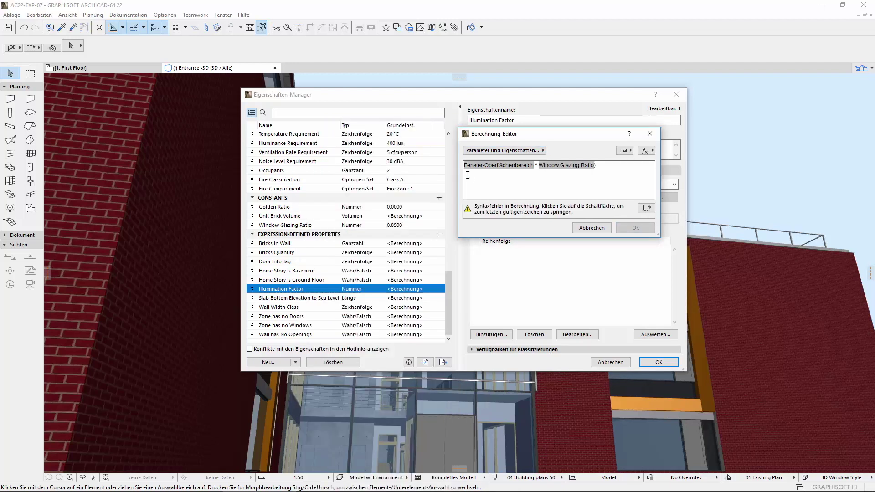
{"action": "type", "text": "("}
{"action": "left_click", "coordinate": [606, 165]}
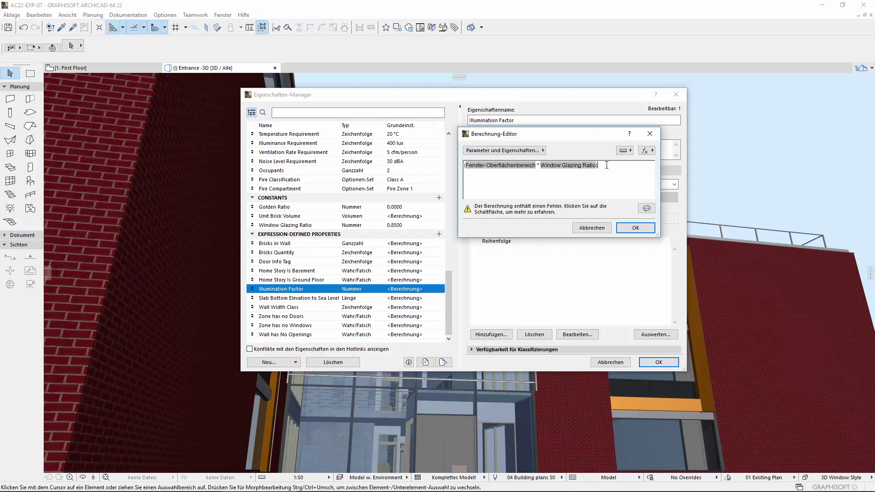
{"action": "type", "text": " /"}
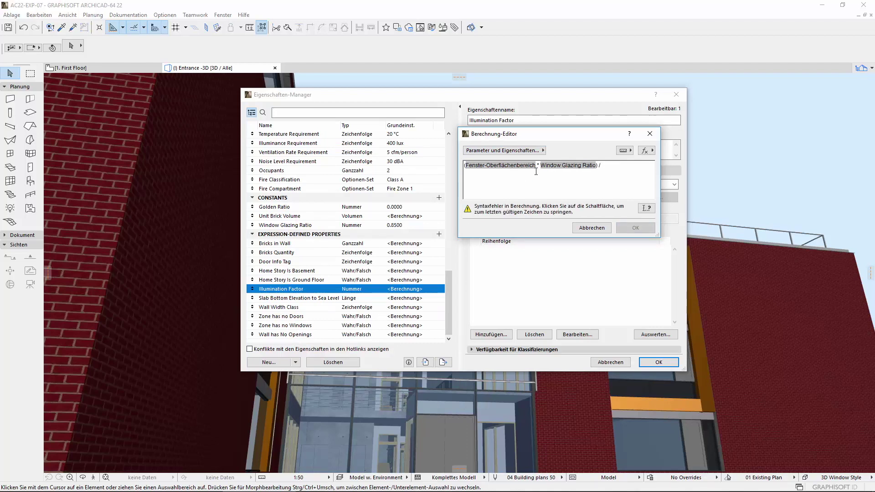
- Divide by Berechnete Fläche (NRF) and confirm the Illumination Factor formula
{"action": "left_click", "coordinate": [502, 150]}
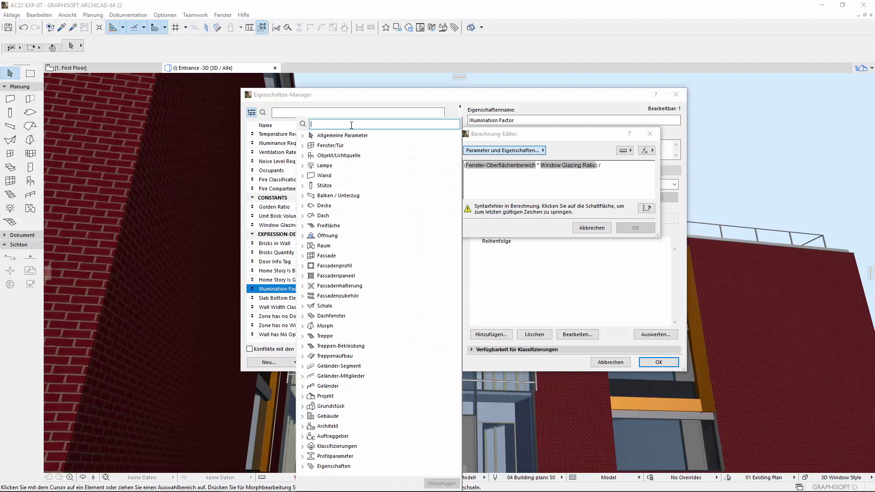
{"action": "type", "text": "Berech"}
{"action": "double_click", "coordinate": [391, 156]}
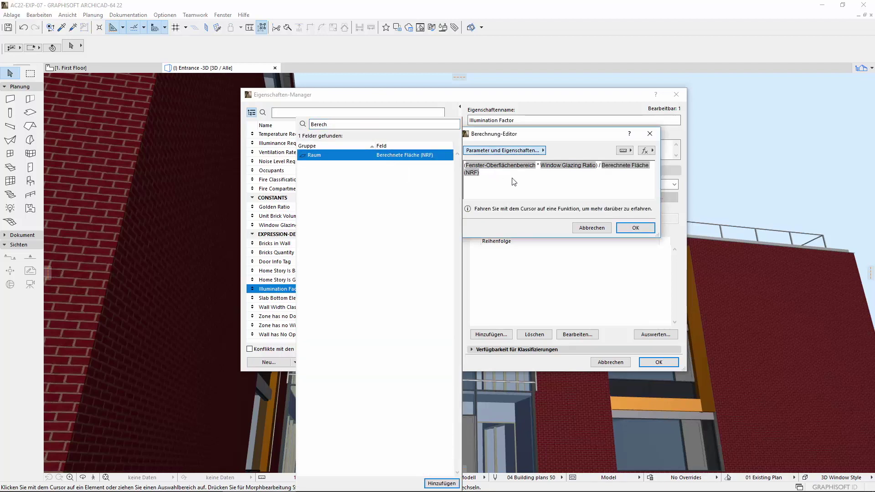
{"action": "left_click", "coordinate": [514, 182]}
{"action": "left_click", "coordinate": [628, 227]}
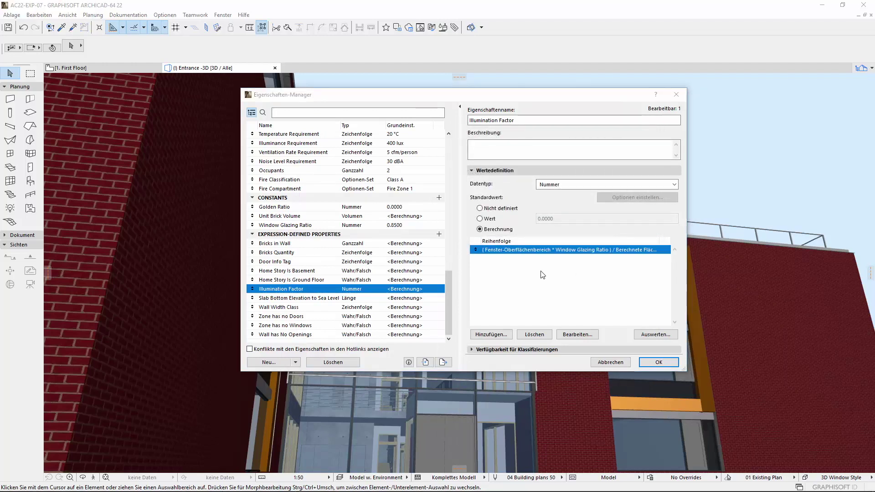
{"action": "left_click", "coordinate": [308, 262]}
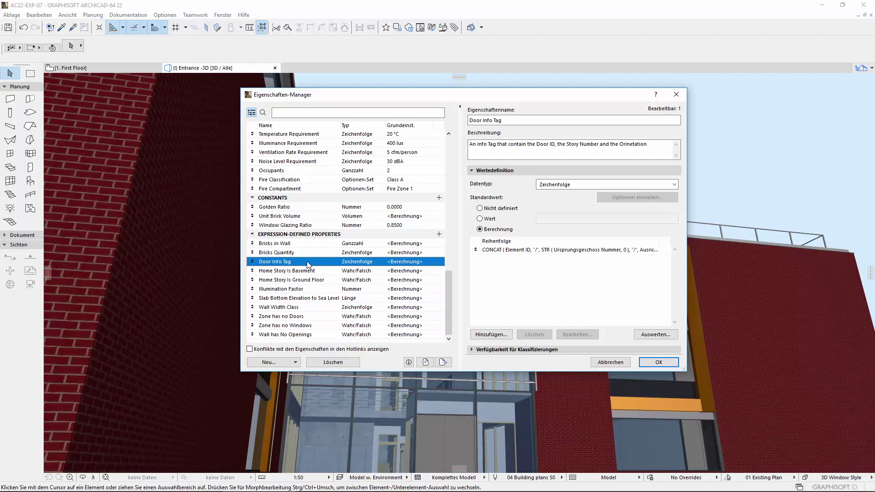
- Confirm Door Info Tag is a text property available to the Door classification
{"action": "left_click", "coordinate": [674, 185]}
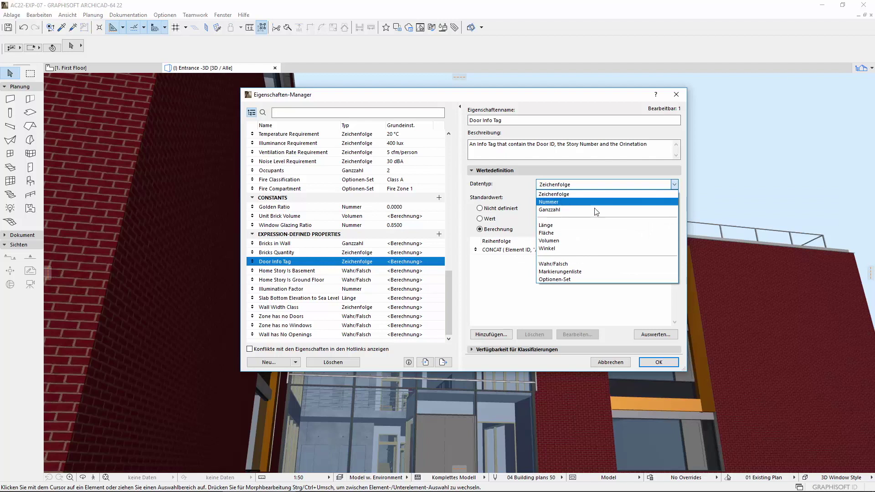
{"action": "left_click", "coordinate": [669, 194]}
{"action": "left_click", "coordinate": [471, 349]}
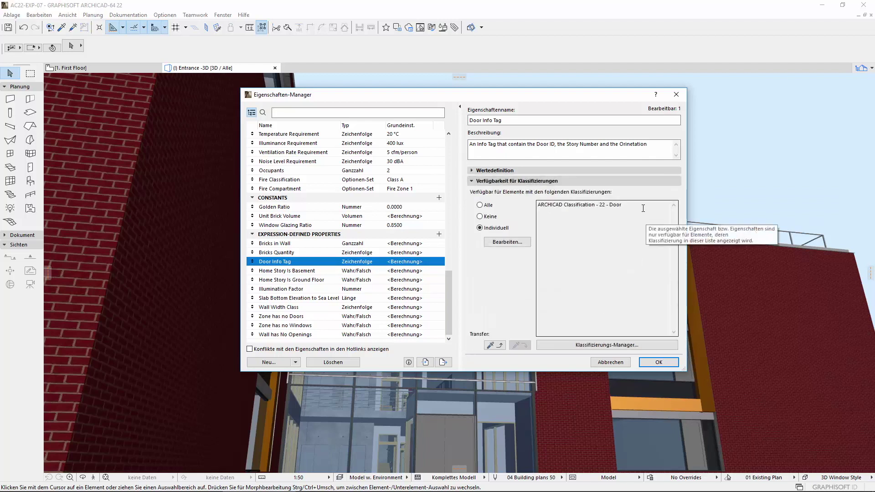
{"action": "left_click_drag", "start_coordinate": [642, 205], "coordinate": [528, 205]}
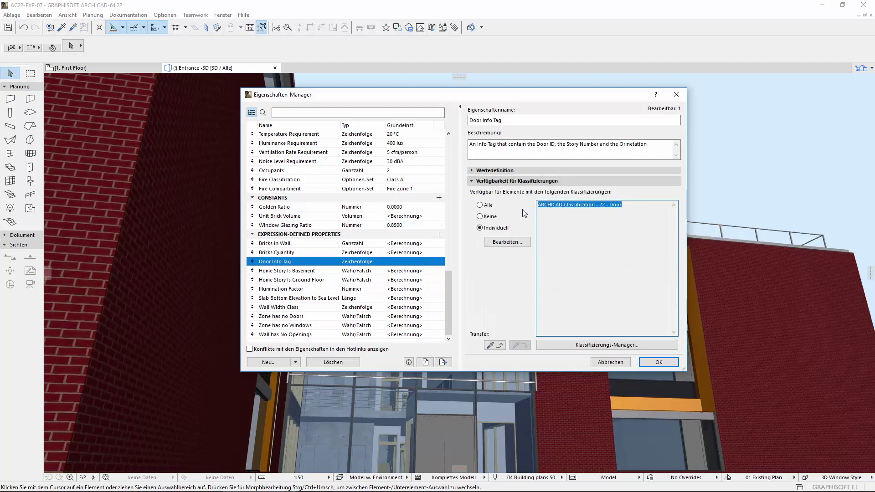
{"action": "left_click", "coordinate": [474, 171]}
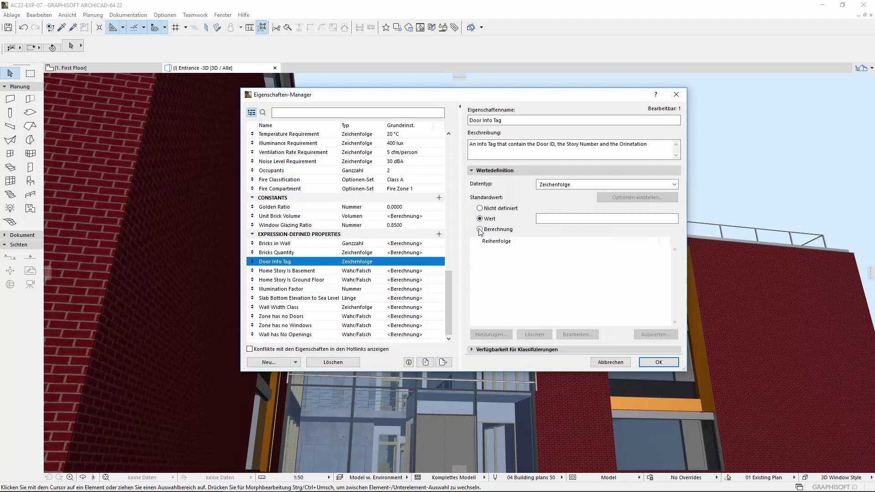
- Start Door Info Tag's calculated value as CONCAT with Element ID as first argument
{"action": "left_click", "coordinate": [479, 229]}
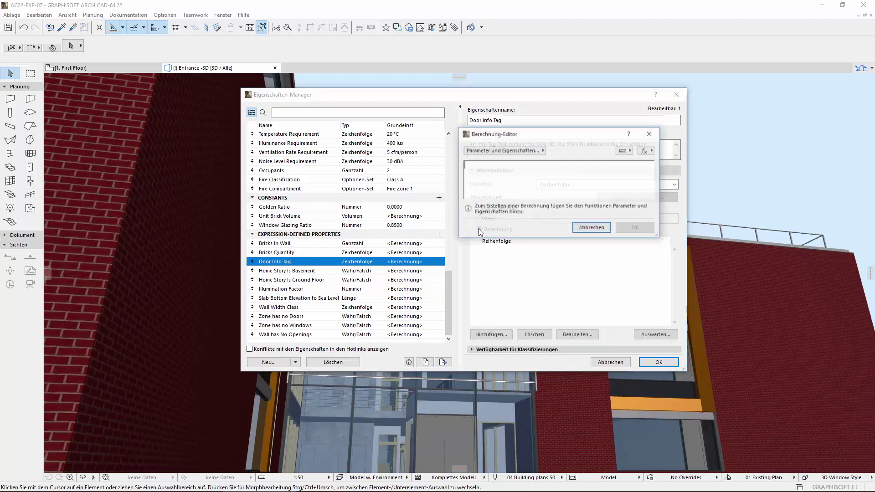
{"action": "left_click", "coordinate": [649, 153]}
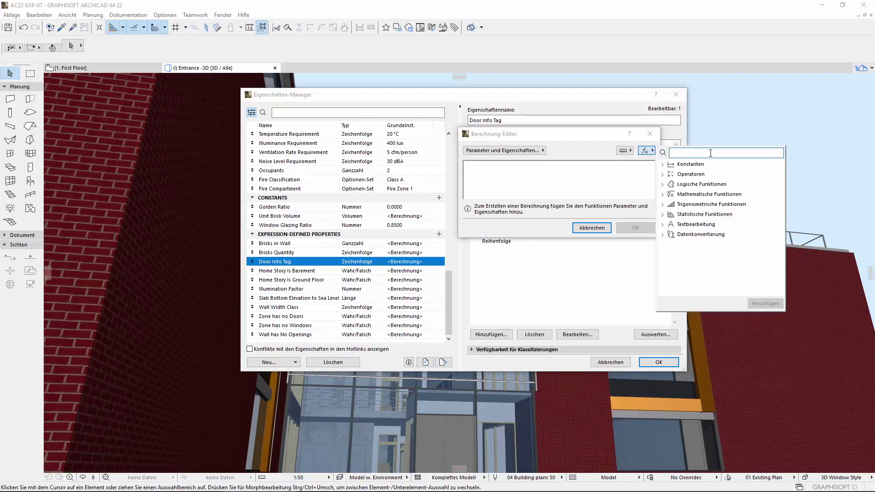
{"action": "type", "text": "Verschm"}
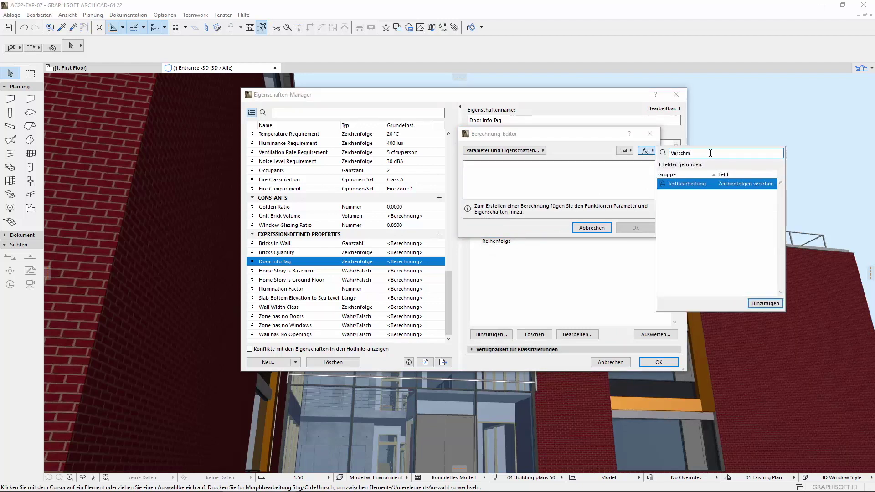
{"action": "double_click", "coordinate": [740, 184]}
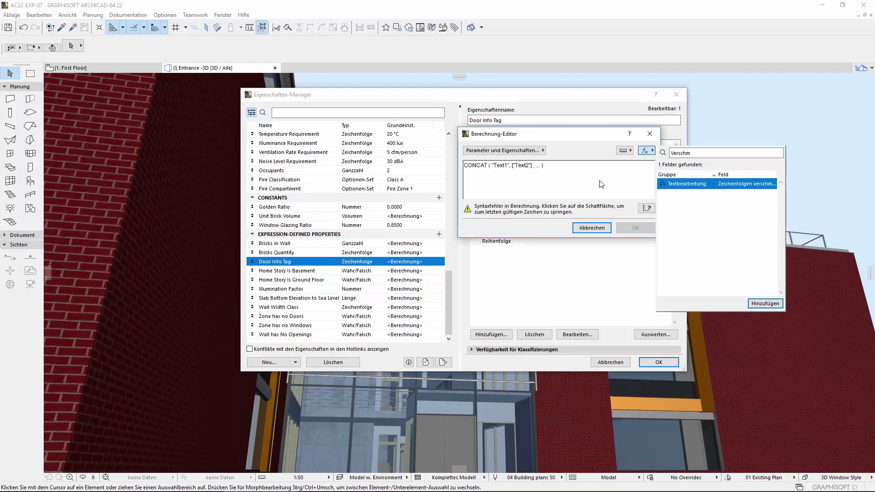
{"action": "left_click", "coordinate": [495, 166]}
{"action": "left_click_drag", "start_coordinate": [492, 166], "coordinate": [509, 165]}
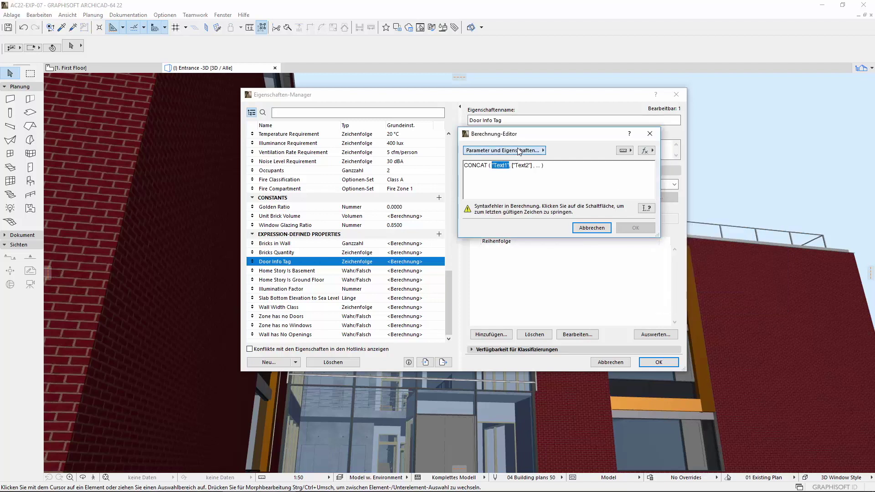
{"action": "left_click", "coordinate": [519, 152]}
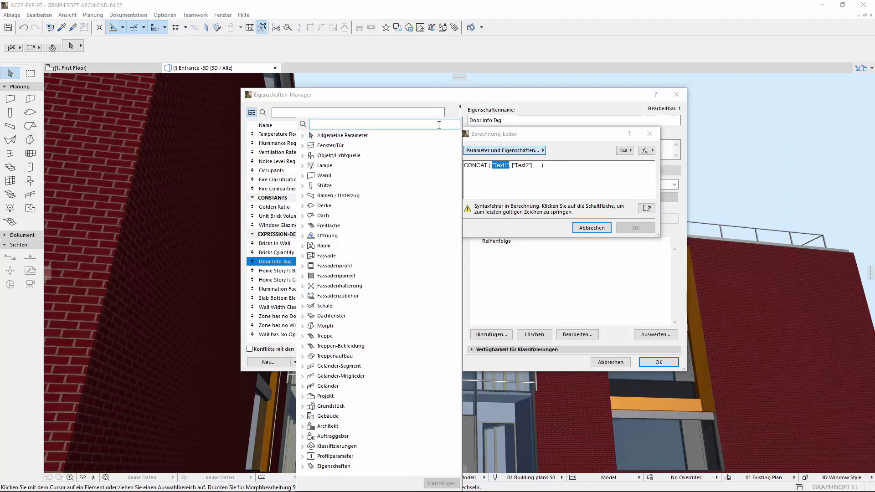
{"action": "type", "text": "Eleme"}
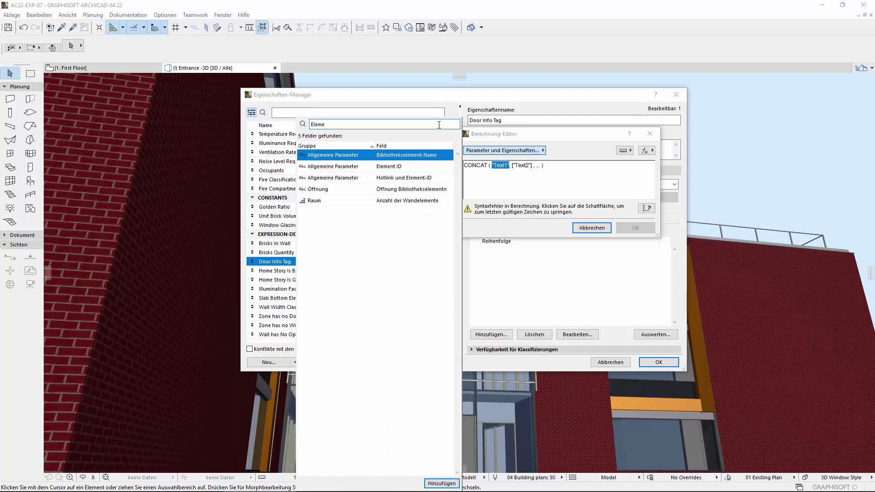
{"action": "left_click", "coordinate": [408, 168]}
{"action": "left_click", "coordinate": [472, 187]}
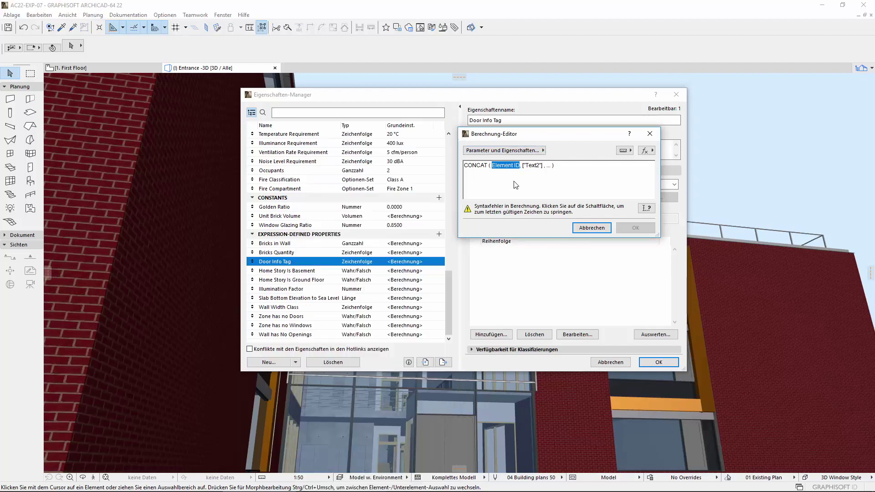
- Add "/" separators around STR(Ursprungsgeschoss Nummer,0) in the CONCAT formula
{"action": "left_click", "coordinate": [525, 165]}
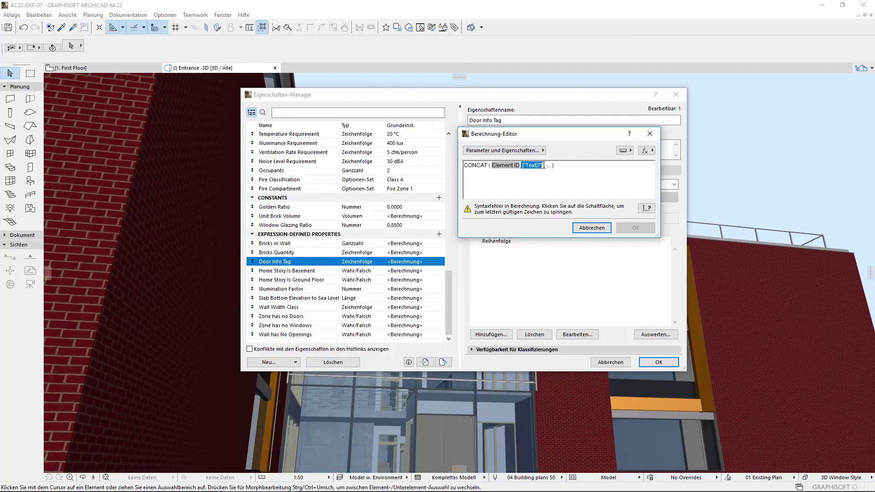
{"action": "type", "text": "\"/\""}
{"action": "left_click", "coordinate": [530, 166]}
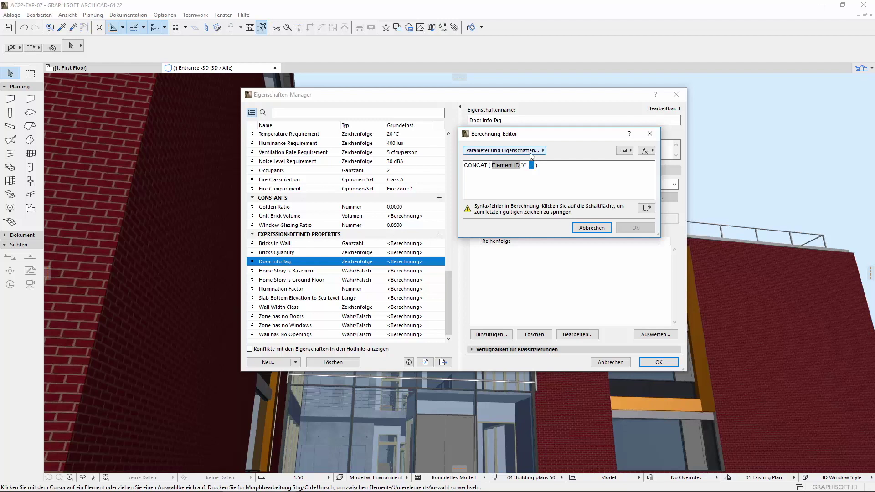
{"action": "left_click", "coordinate": [531, 151]}
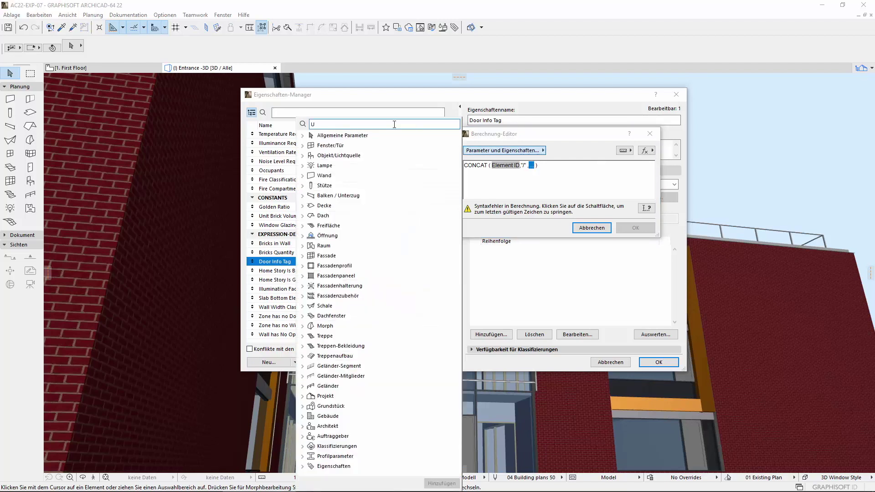
{"action": "type", "text": "rsprung"}
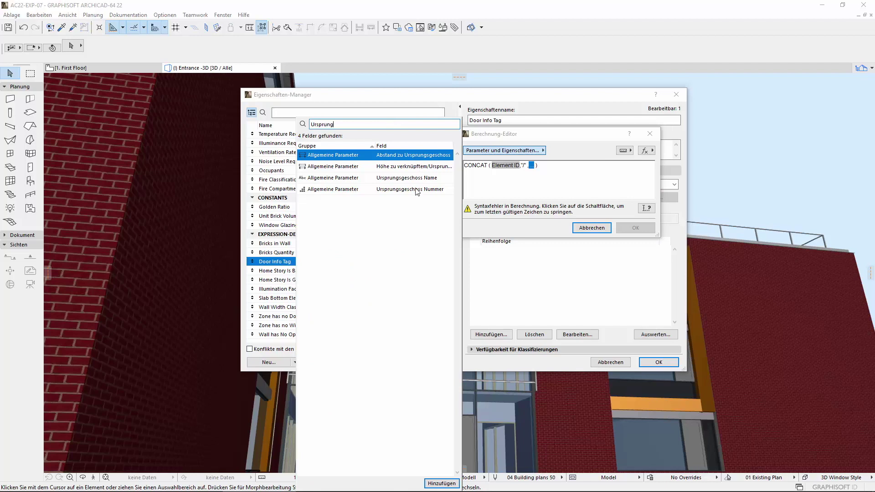
{"action": "double_click", "coordinate": [417, 189]}
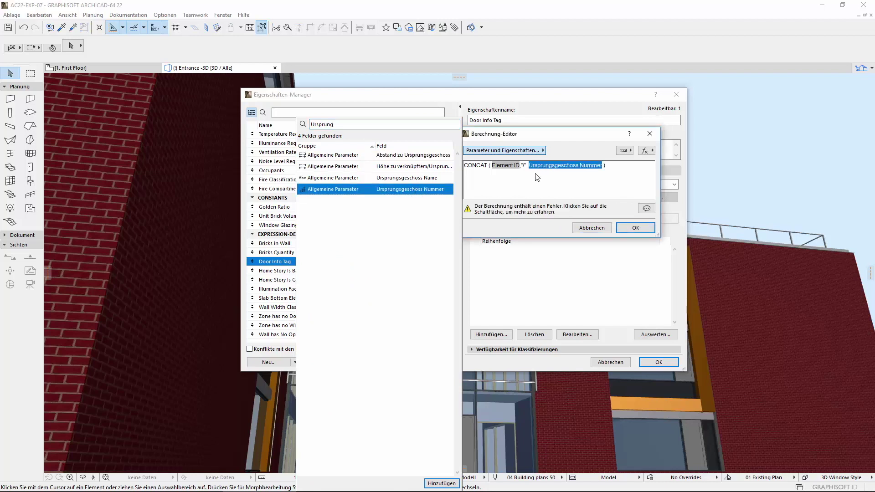
{"action": "left_click", "coordinate": [537, 177]}
{"action": "left_click", "coordinate": [534, 174]}
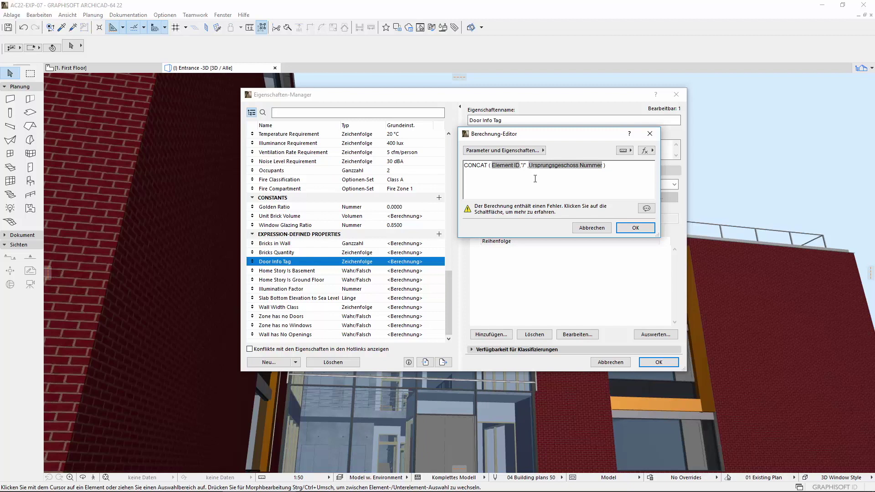
{"action": "type", "text": "ST"}
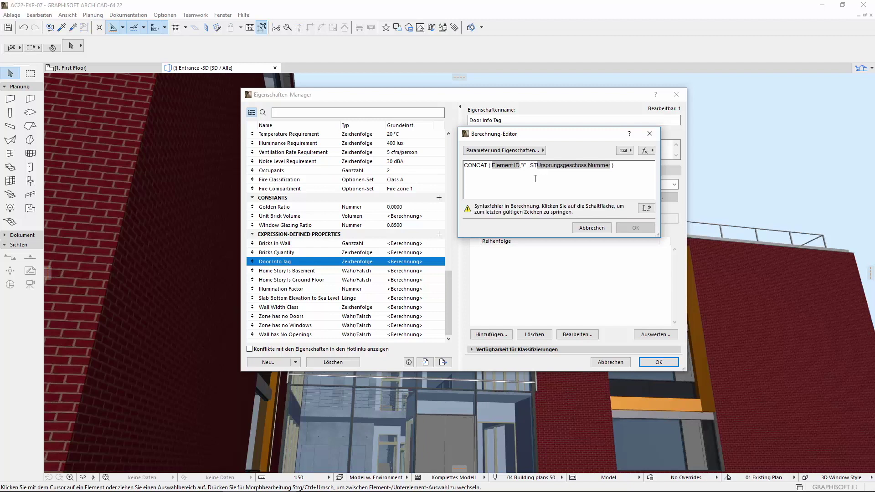
{"action": "type", "text": "R("}
{"action": "type", "text": ",0), \"/\", )"}
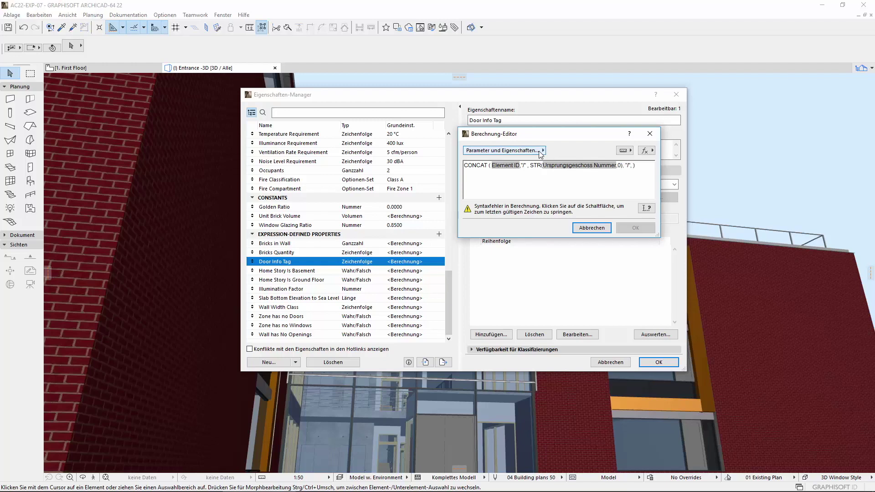
- Append Ausrichtung as the last argument, confirm the formula and close the Property Manager
{"action": "left_click", "coordinate": [541, 151]}
{"action": "type", "text": "Ausric"}
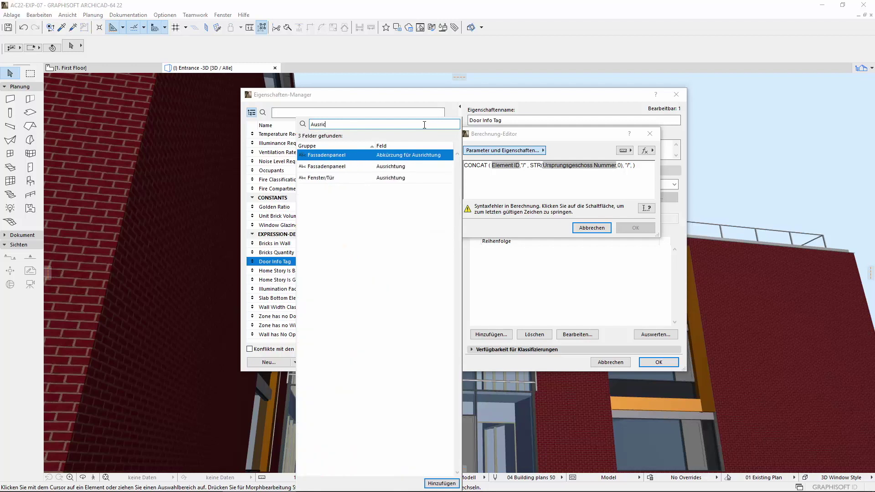
{"action": "left_click", "coordinate": [395, 179]}
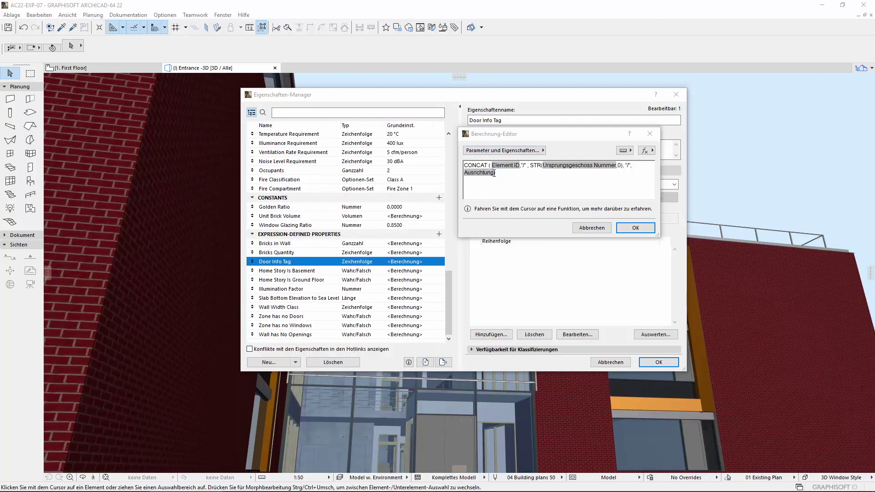
{"action": "left_click", "coordinate": [631, 226]}
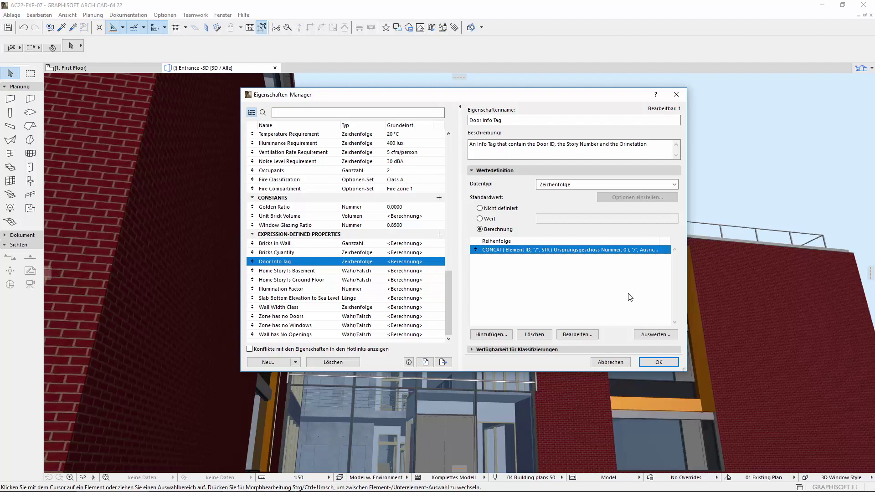
{"action": "left_click", "coordinate": [660, 362]}
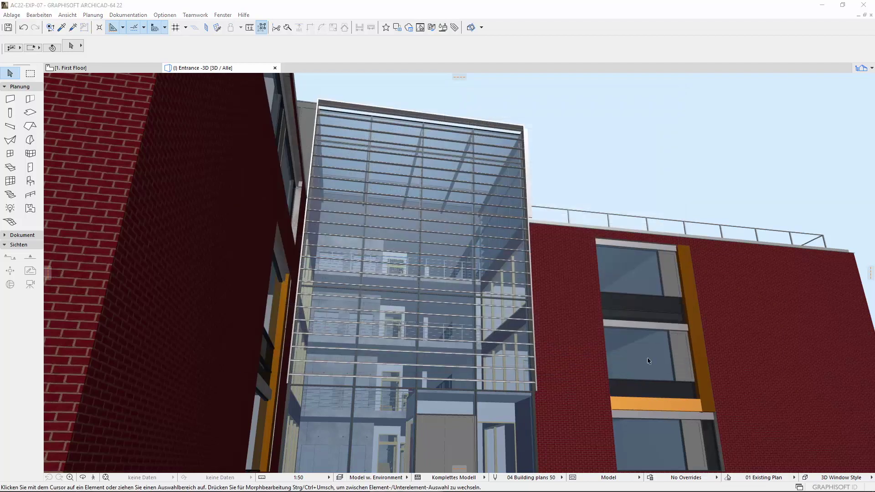
- On the 1. First Floor plan, set up a label using the Door Info Tag autotext
{"action": "left_click", "coordinate": [109, 73]}
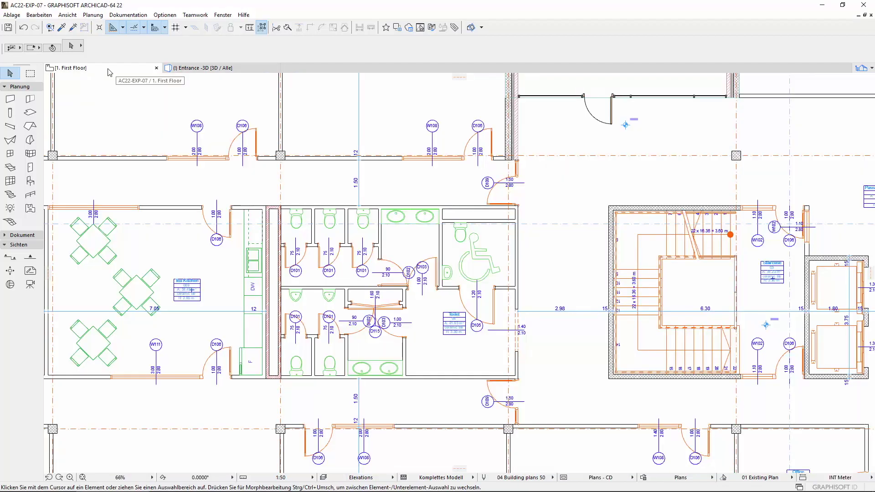
{"action": "left_click", "coordinate": [38, 235]}
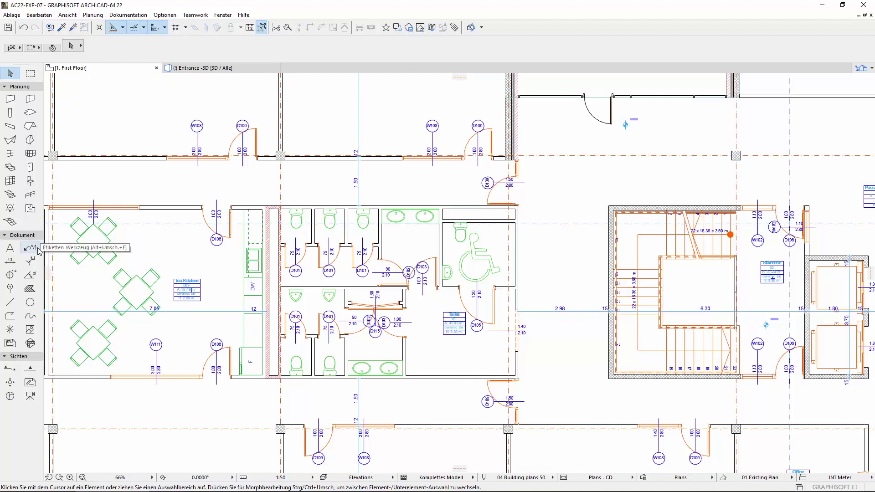
{"action": "left_click", "coordinate": [38, 249]}
{"action": "left_click", "coordinate": [472, 162]}
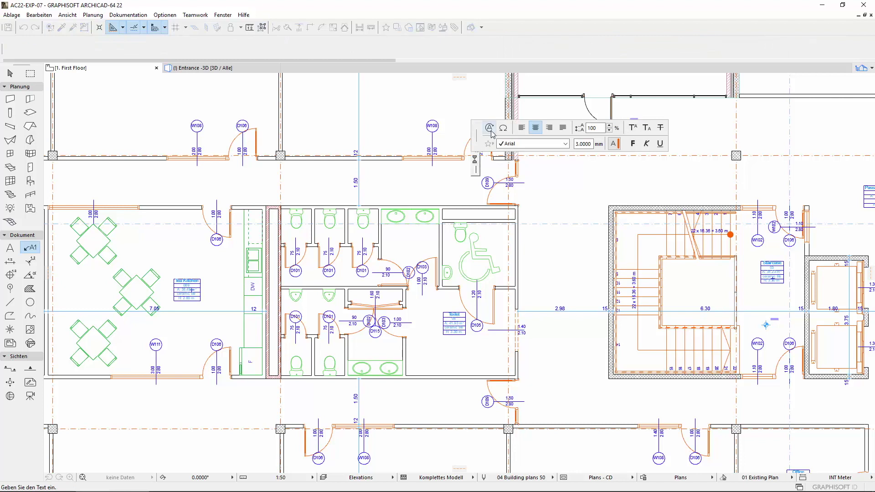
{"action": "left_click", "coordinate": [490, 129]}
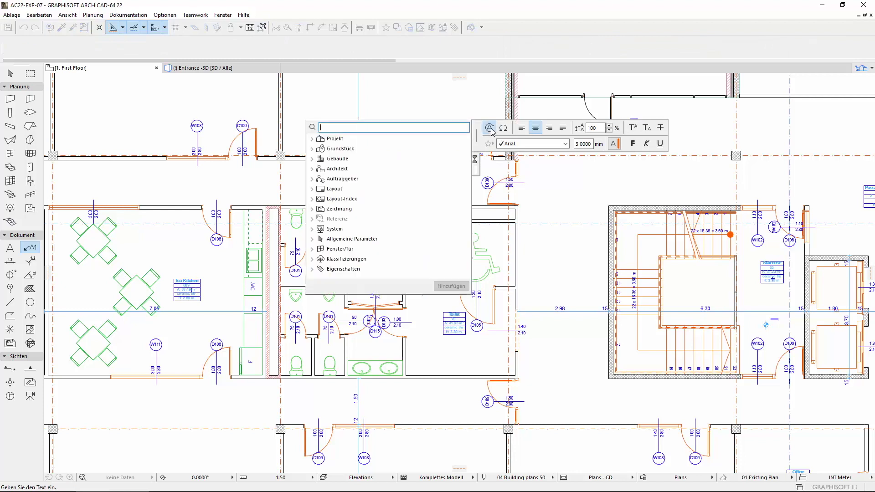
{"action": "left_click", "coordinate": [313, 269]}
{"action": "left_click", "coordinate": [317, 339]}
{"action": "left_click", "coordinate": [351, 349]}
{"action": "left_click", "coordinate": [451, 386]}
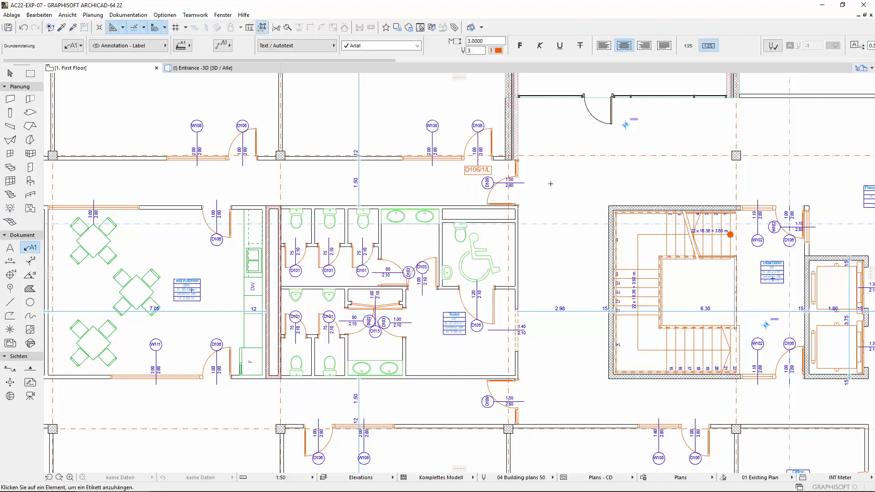
- Label the two D106 doors, showing D106/1/L and D106/1/R
{"action": "left_click", "coordinate": [469, 170]}
{"action": "left_click", "coordinate": [243, 160]}
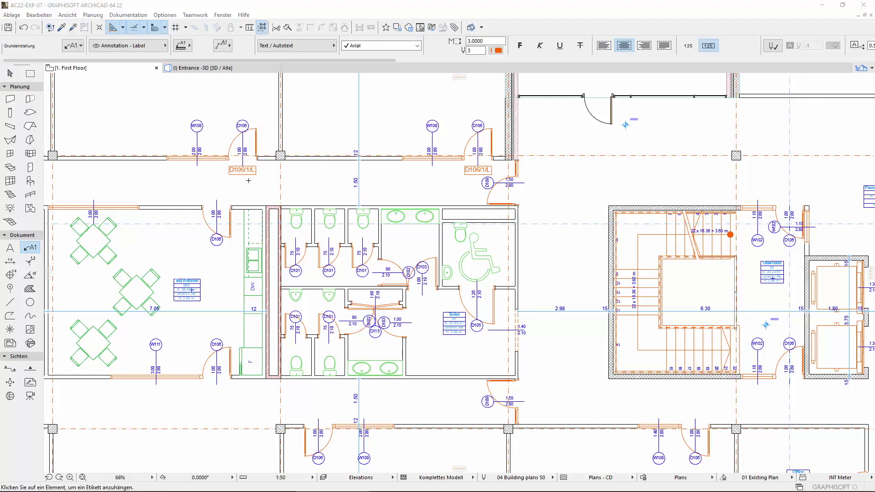
{"action": "scroll", "coordinate": [643, 42], "scroll_direction": "down", "scroll_amount": 5}
{"action": "scroll", "coordinate": [647, 46], "scroll_direction": "down", "scroll_amount": 5}
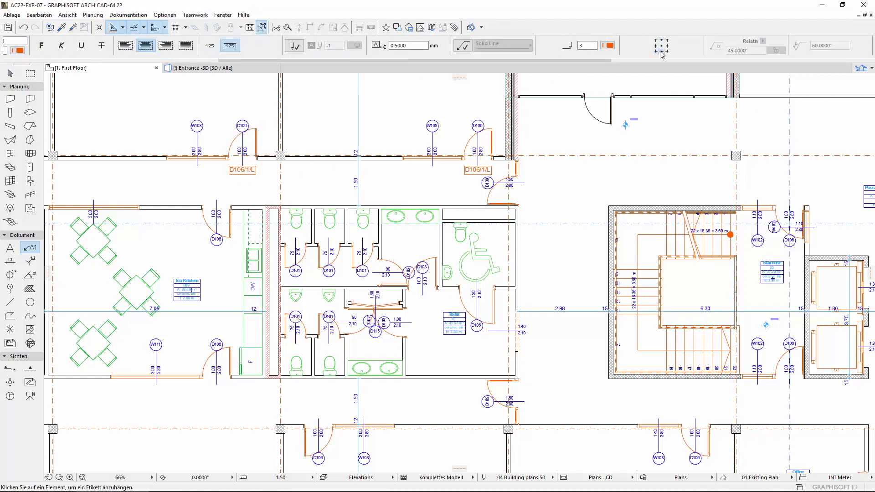
{"action": "left_click", "coordinate": [216, 207]}
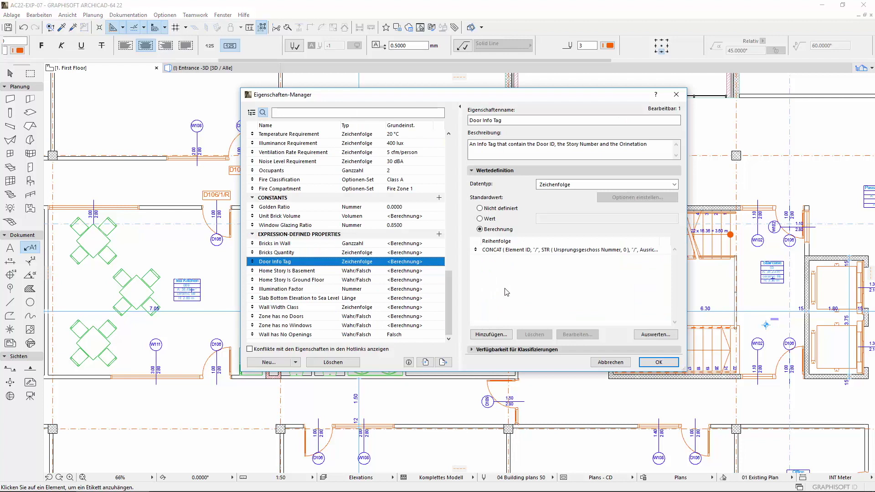
- Keep Wall has No Openings as a Wahr/Falsch wall property and switch its default to Berechnung
{"action": "left_click", "coordinate": [325, 335]}
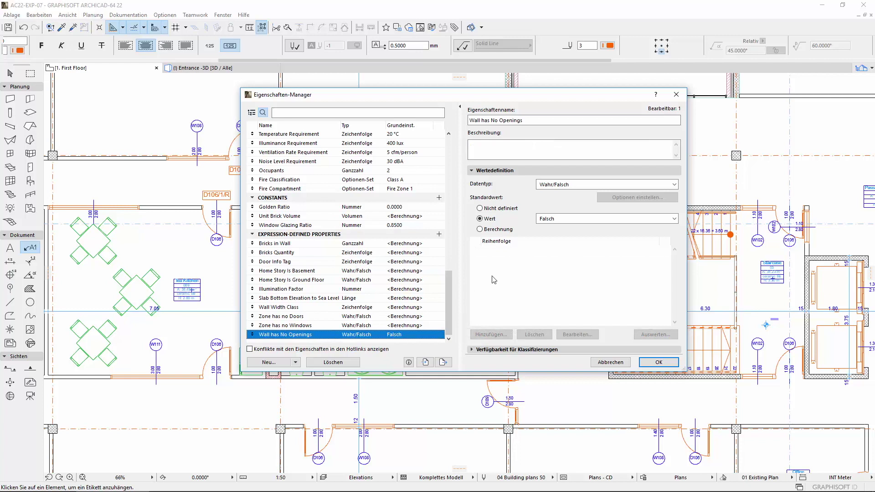
{"action": "left_click", "coordinate": [674, 185]}
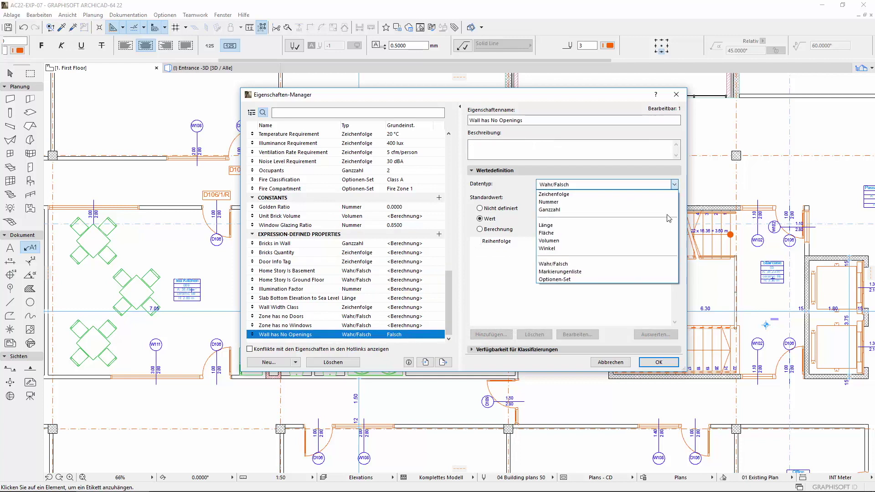
{"action": "left_click", "coordinate": [657, 264]}
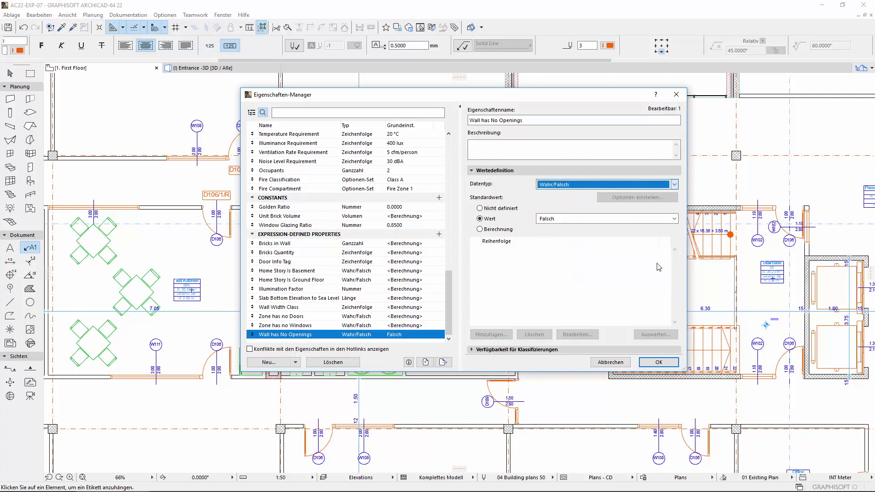
{"action": "left_click", "coordinate": [474, 351]}
{"action": "left_click", "coordinate": [629, 209]}
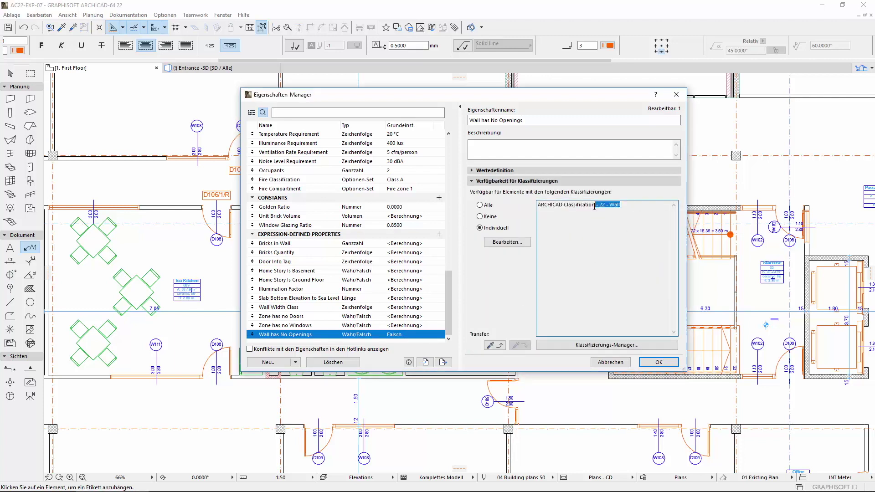
{"action": "left_click", "coordinate": [473, 170]}
{"action": "left_click", "coordinate": [481, 230]}
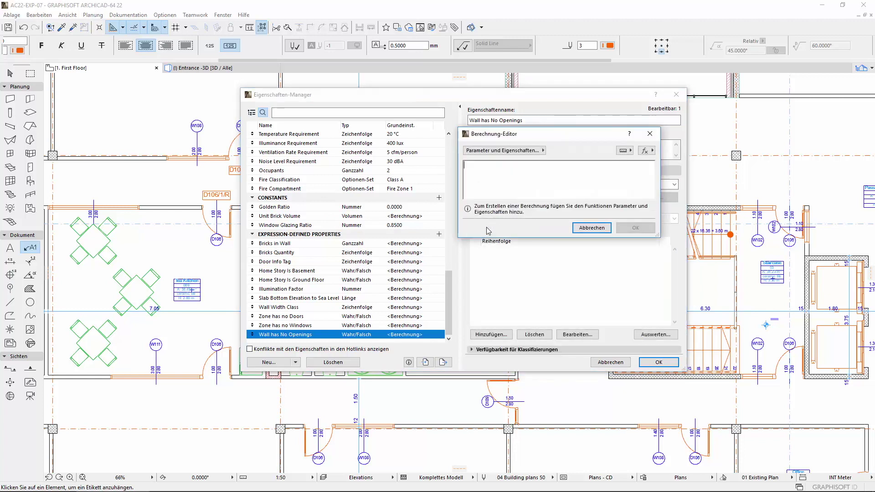
- Insert an IF function whose condition is an AND function
{"action": "left_click", "coordinate": [652, 150]}
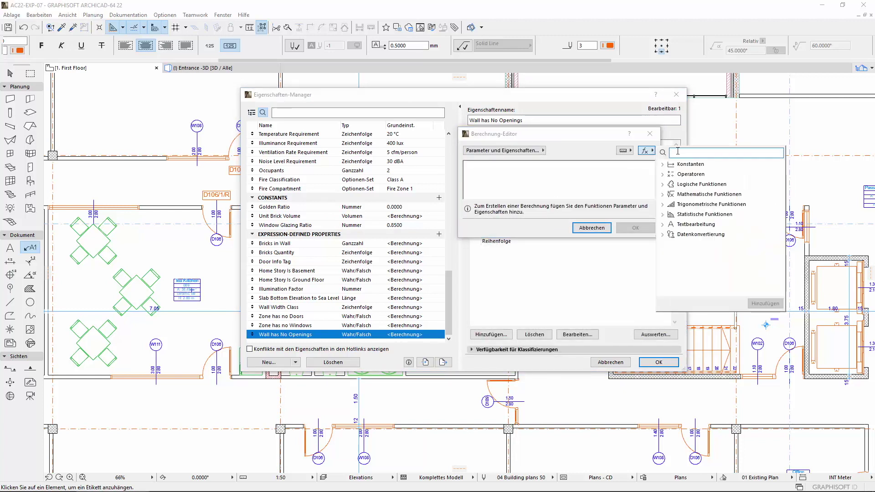
{"action": "type", "text": "wenn"}
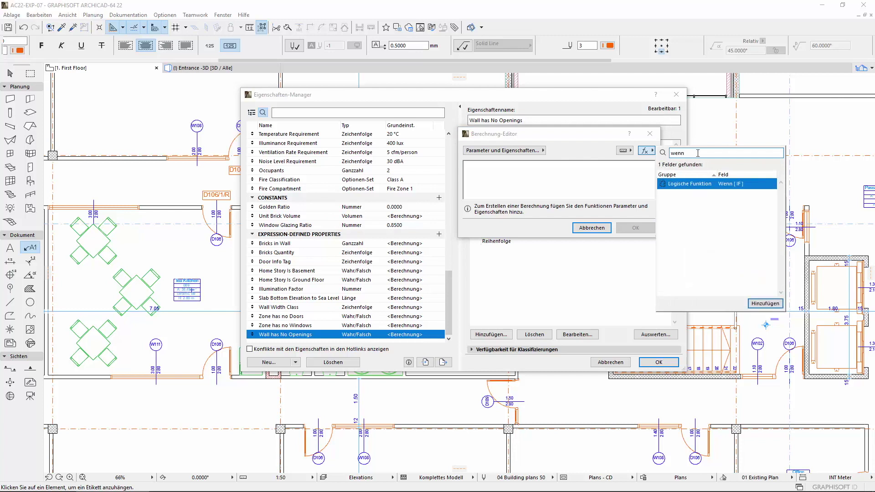
{"action": "double_click", "coordinate": [745, 185]}
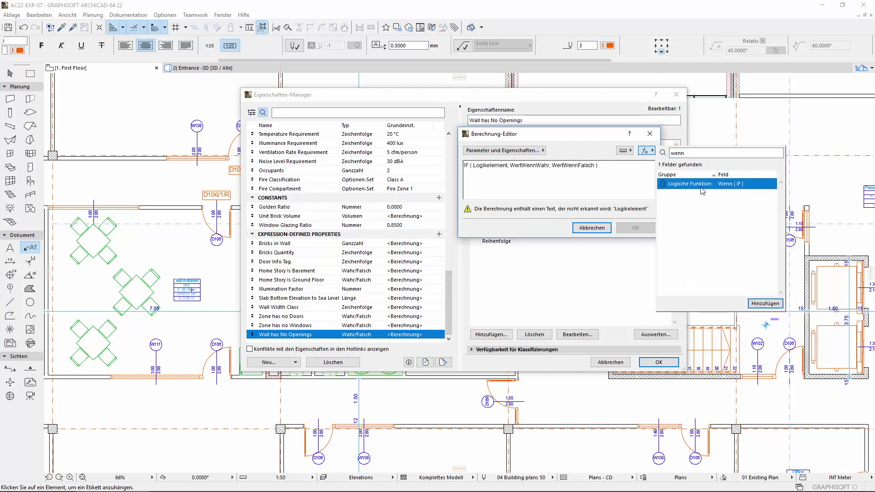
{"action": "left_click", "coordinate": [638, 184]}
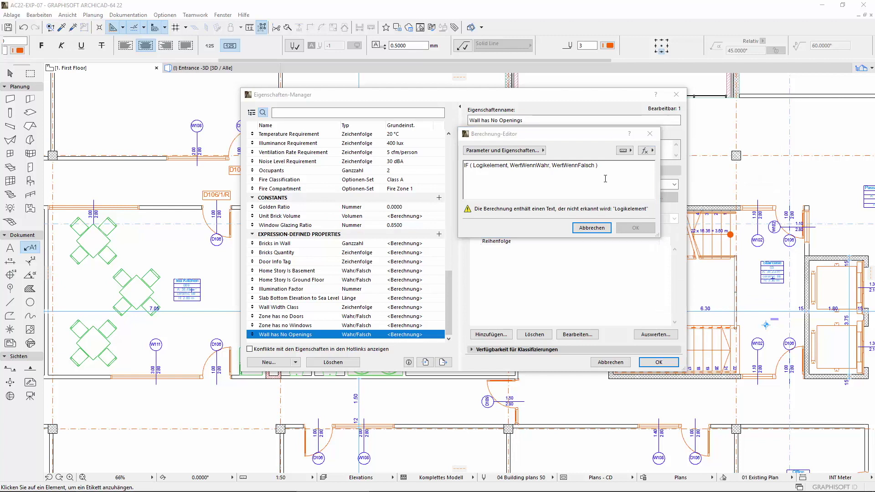
{"action": "left_click", "coordinate": [502, 165]}
{"action": "double_click", "coordinate": [502, 165]}
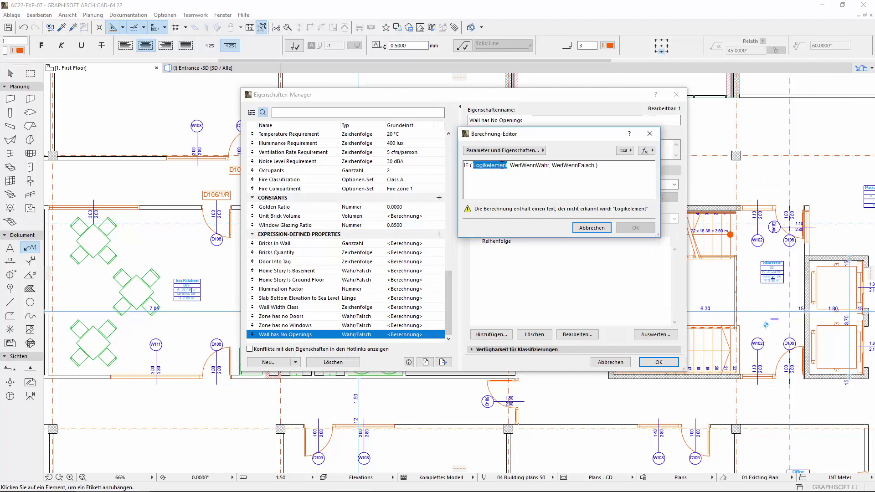
{"action": "left_click", "coordinate": [645, 151]}
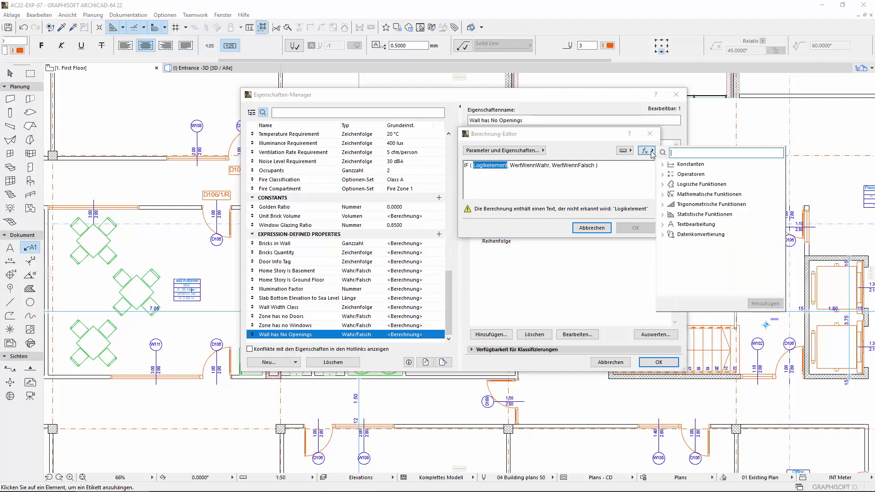
{"action": "type", "text": "un"}
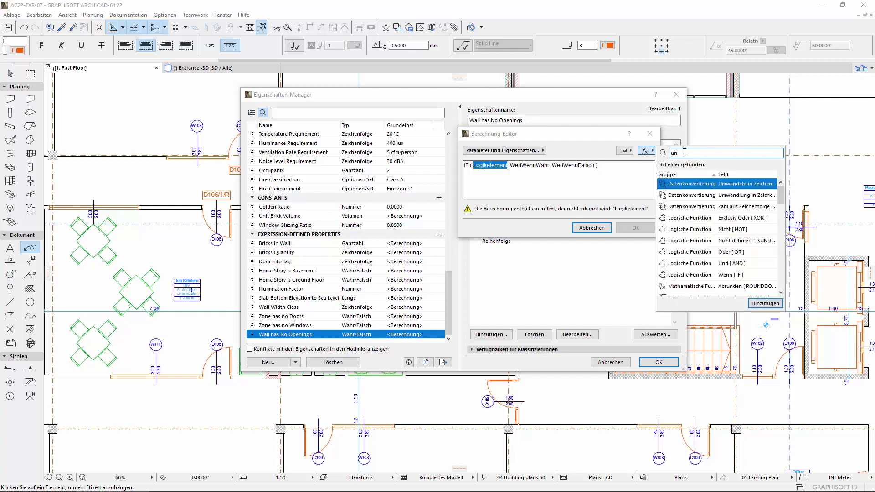
{"action": "type", "text": "d"}
{"action": "double_click", "coordinate": [723, 197]}
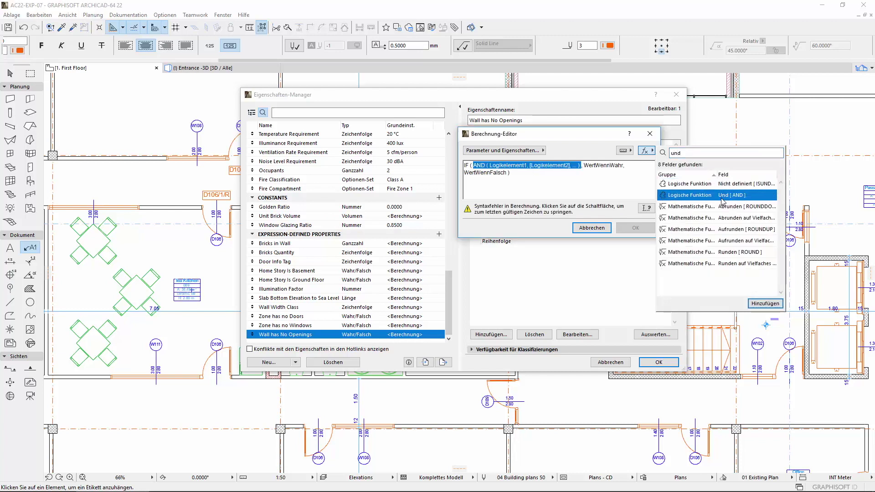
{"action": "left_click", "coordinate": [625, 189]}
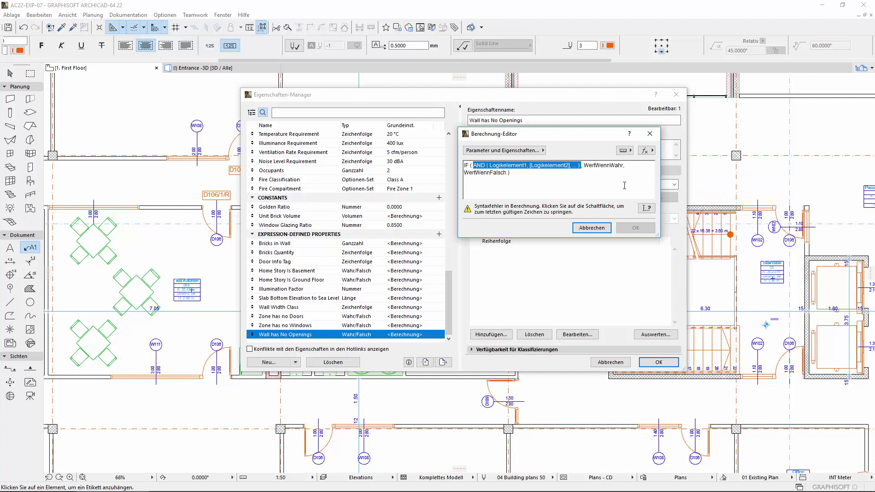
- Add the conditions Anzahl der Türen = 0 and Anzahl der Fenster = 0
{"action": "double_click", "coordinate": [516, 166]}
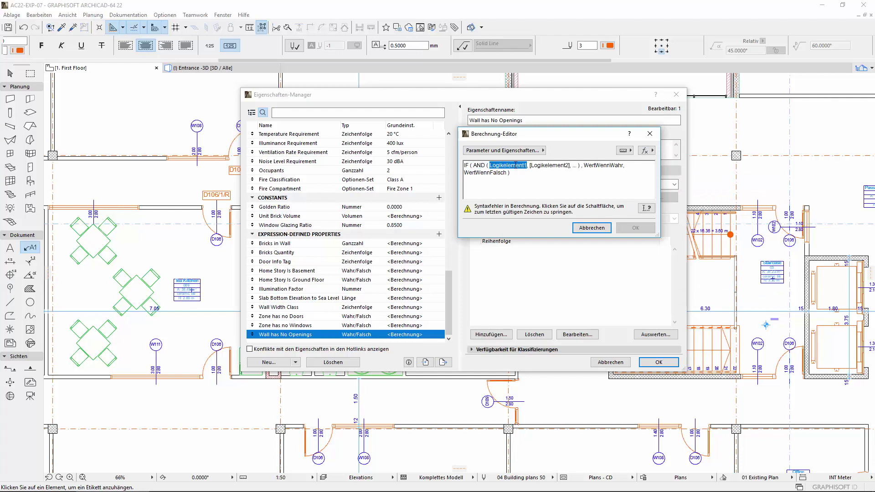
{"action": "left_click", "coordinate": [522, 152]}
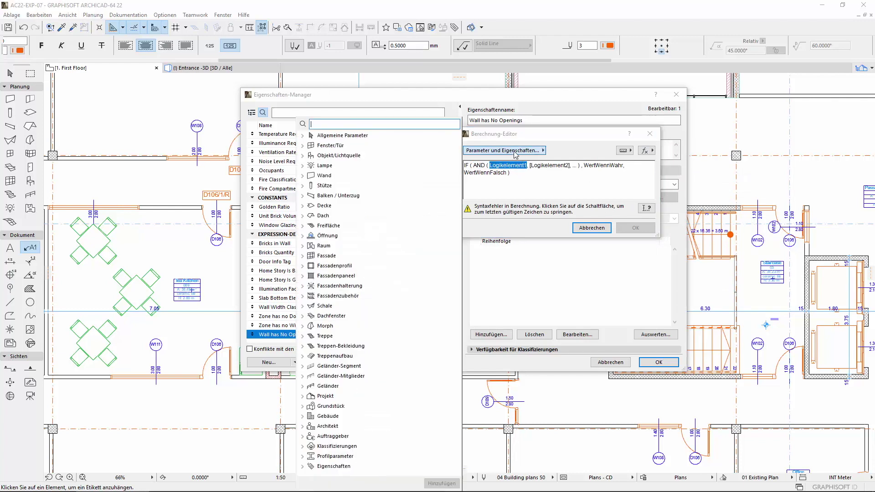
{"action": "type", "text": "Anzahl d"}
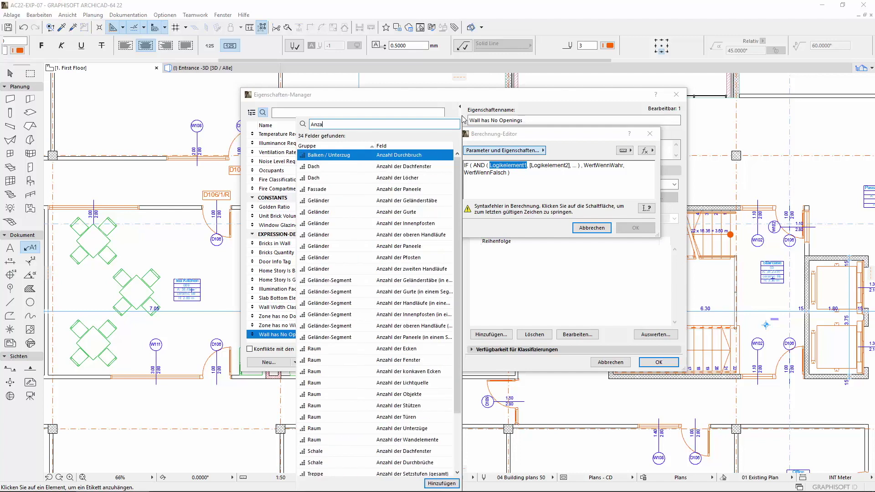
{"action": "type", "text": "er"}
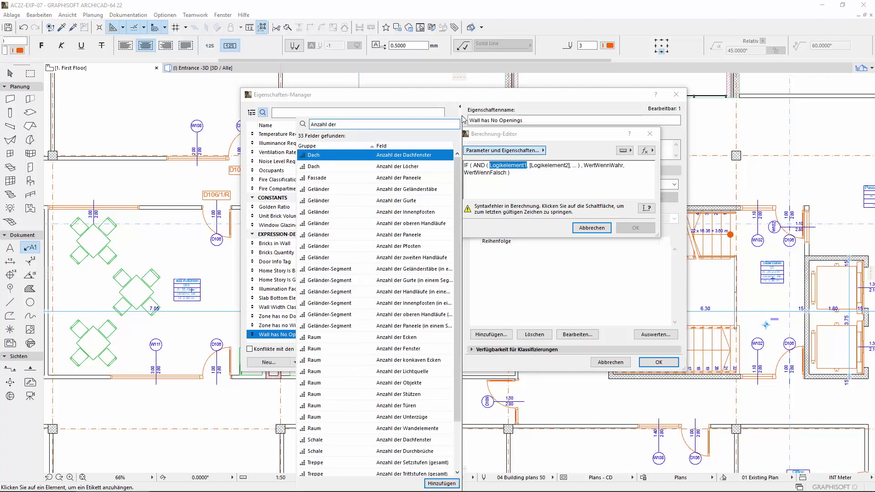
{"action": "type", "text": " Türen"}
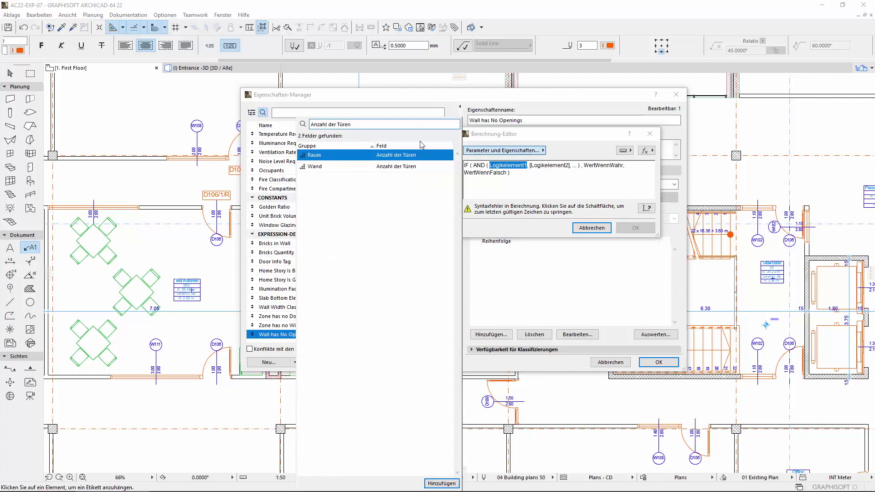
{"action": "double_click", "coordinate": [431, 167]}
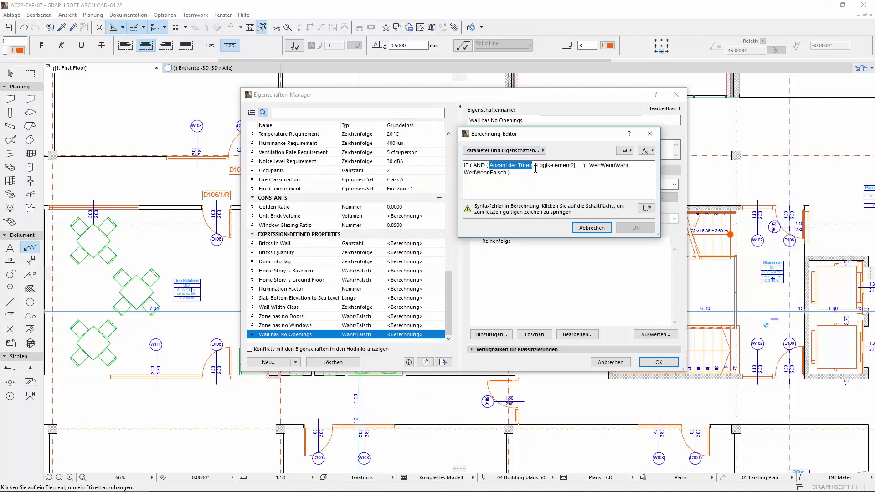
{"action": "type", "text": "= 0"}
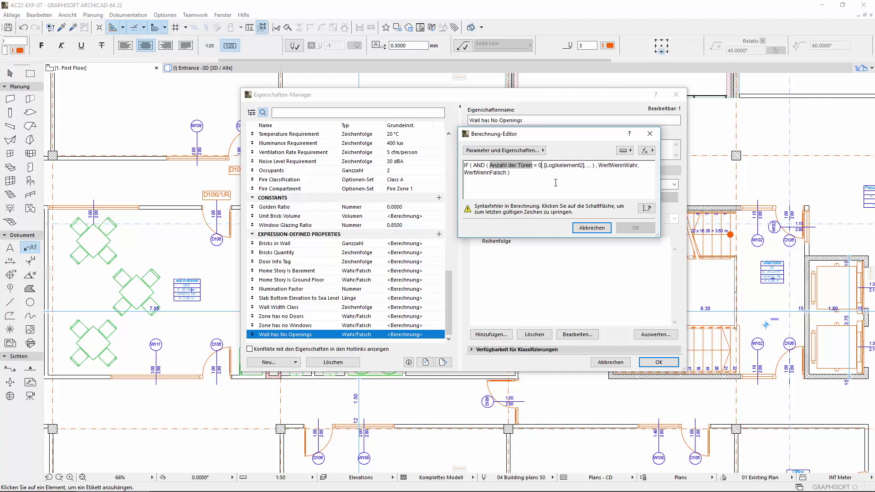
{"action": "double_click", "coordinate": [547, 165]}
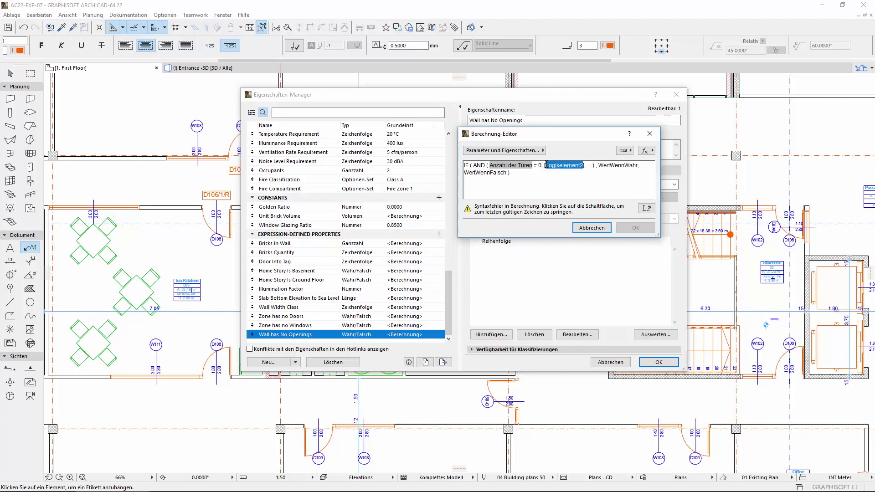
{"action": "left_click", "coordinate": [543, 151]}
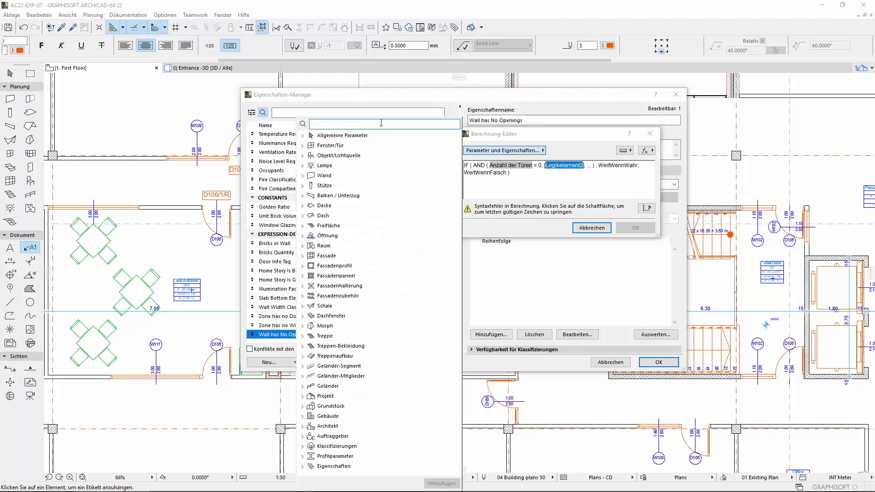
{"action": "type", "text": "Anzahl der "}
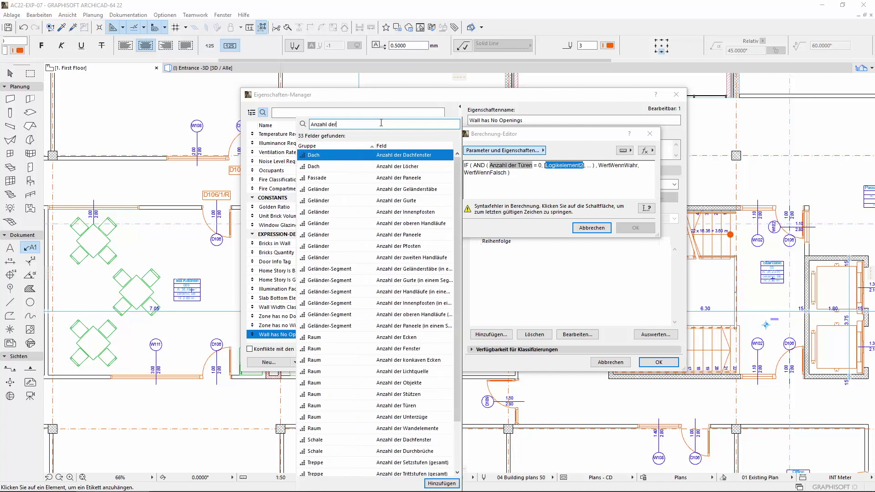
{"action": "type", "text": "Fens"}
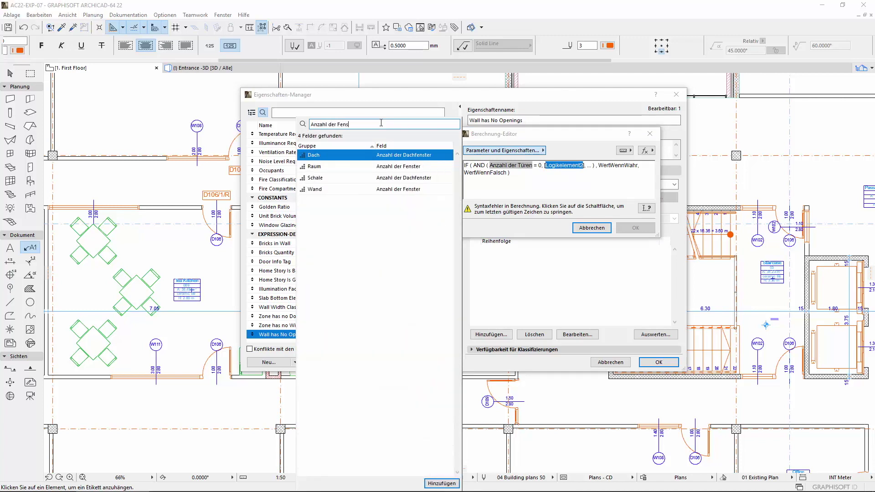
{"action": "left_click", "coordinate": [422, 191]}
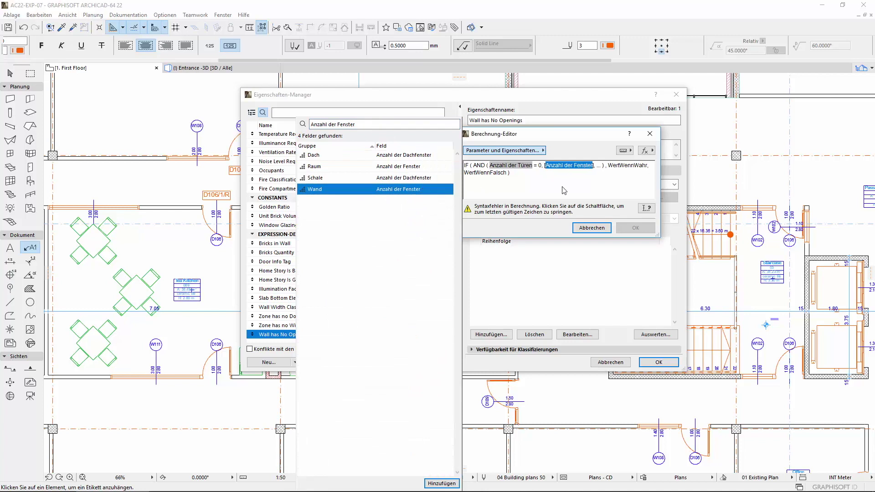
{"action": "double_click", "coordinate": [440, 193]}
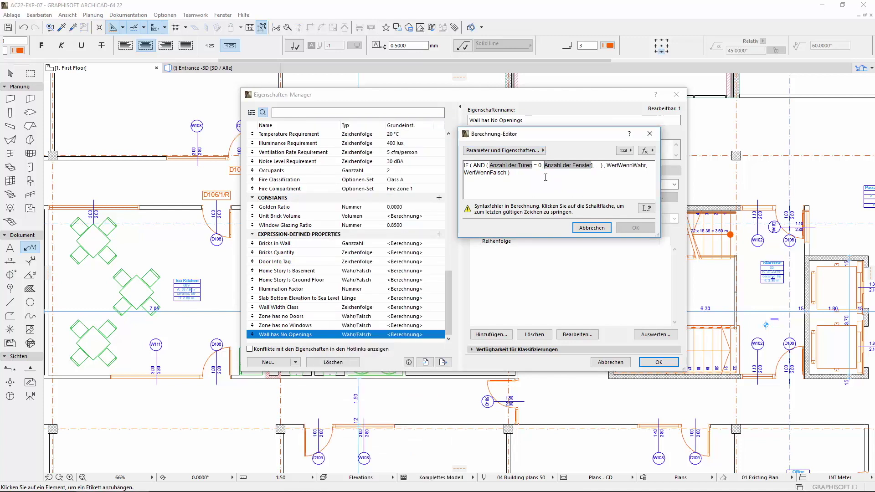
{"action": "type", "text": "= 0"}
- Add Anzahl der Durchbrüche = 0, set results to WAHR/FALSCH, and confirm the formula
{"action": "left_click", "coordinate": [605, 166]}
{"action": "left_click", "coordinate": [541, 155]}
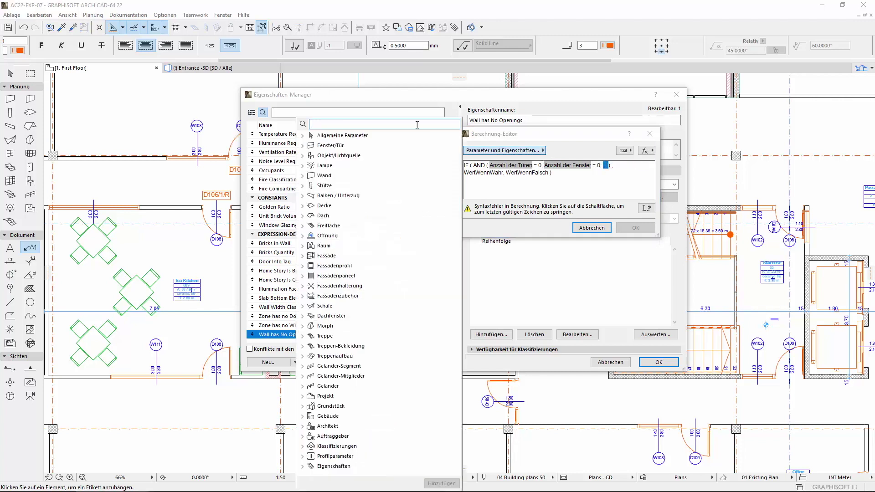
{"action": "type", "text": "Anzahl der "}
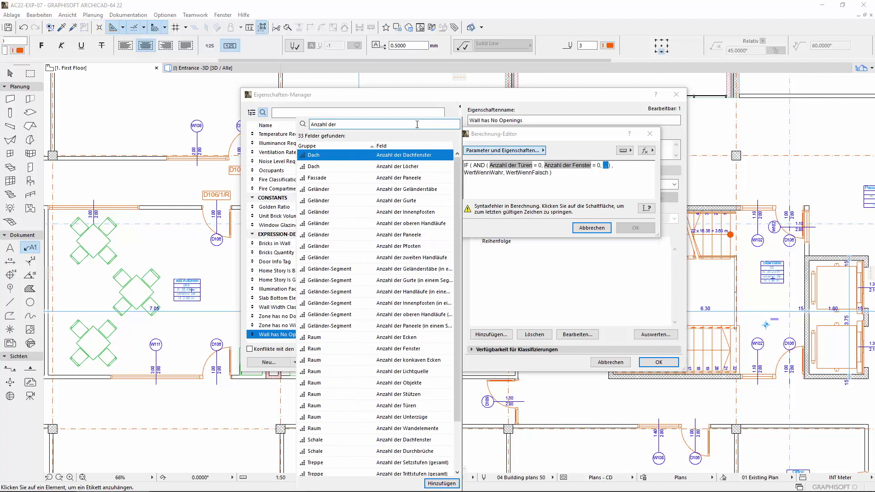
{"action": "type", "text": "Durch"}
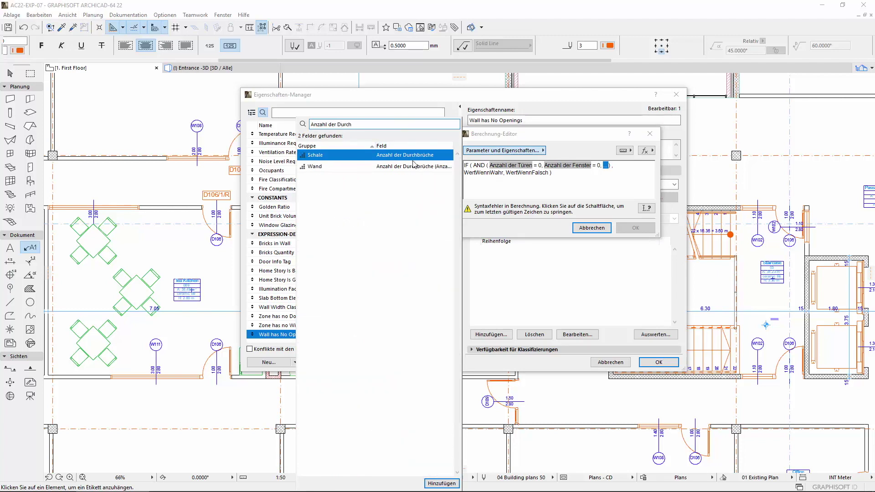
{"action": "double_click", "coordinate": [415, 167]}
{"action": "left_click", "coordinate": [541, 189]}
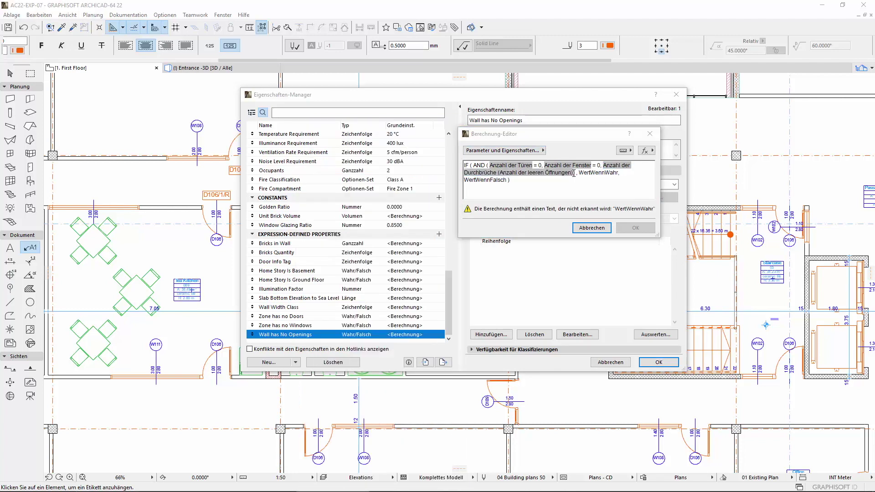
{"action": "type", "text": "= 0"}
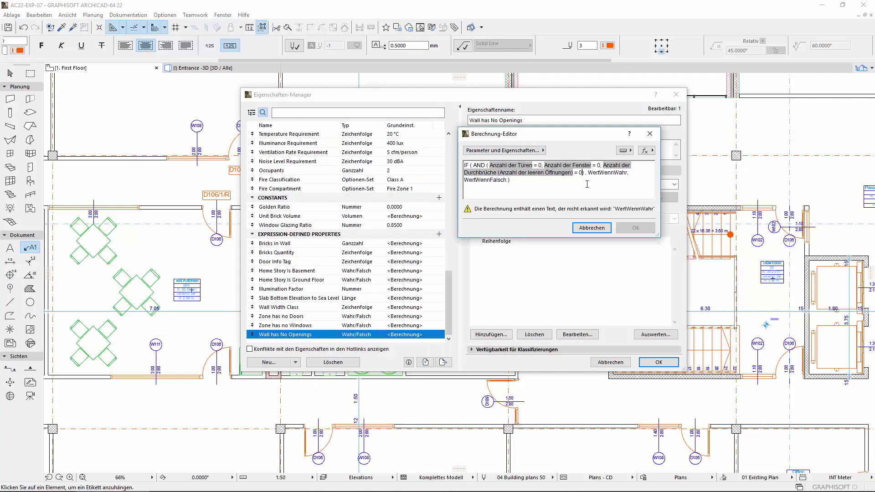
{"action": "double_click", "coordinate": [596, 173]}
{"action": "type", "text": "WAHR"}
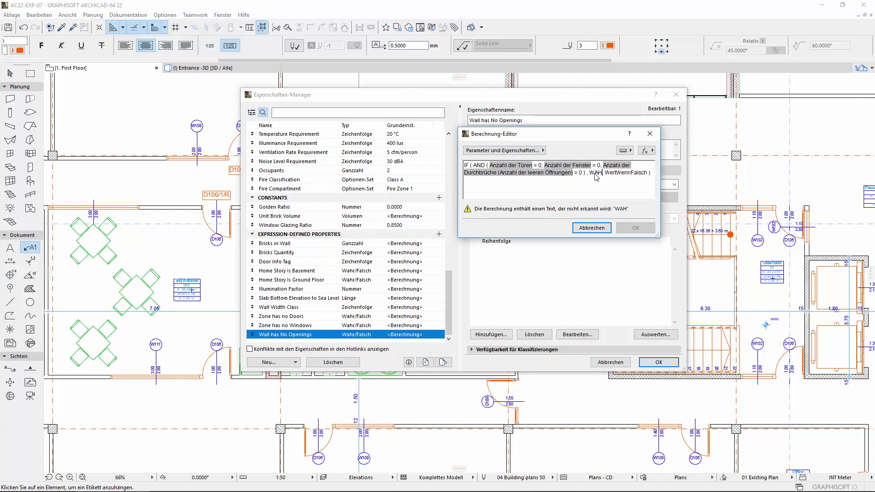
{"action": "double_click", "coordinate": [619, 172]}
{"action": "type", "text": "FALSCH"}
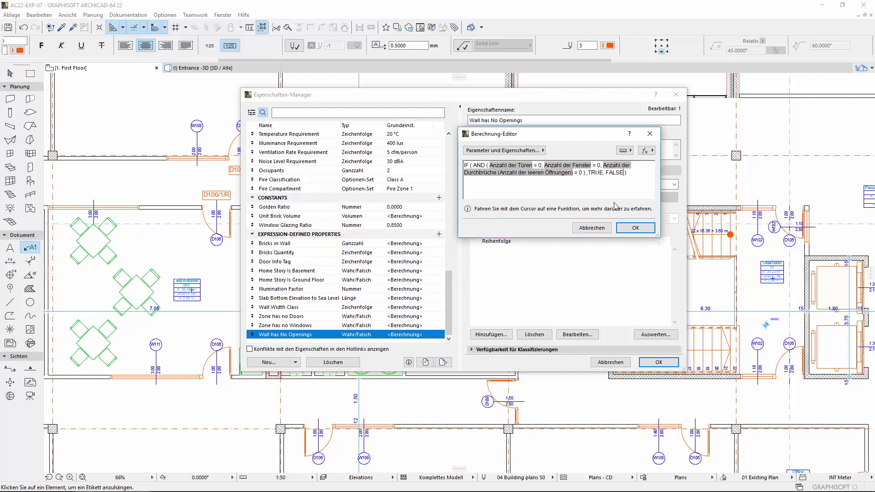
{"action": "left_click", "coordinate": [632, 228]}
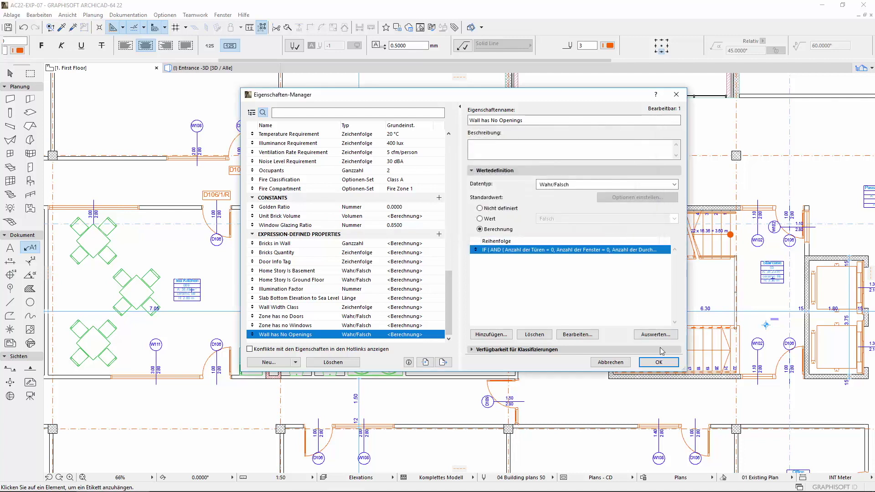
- Close the Property Manager and select the walls above the toilet block and tea kitchen
{"action": "left_click", "coordinate": [661, 363]}
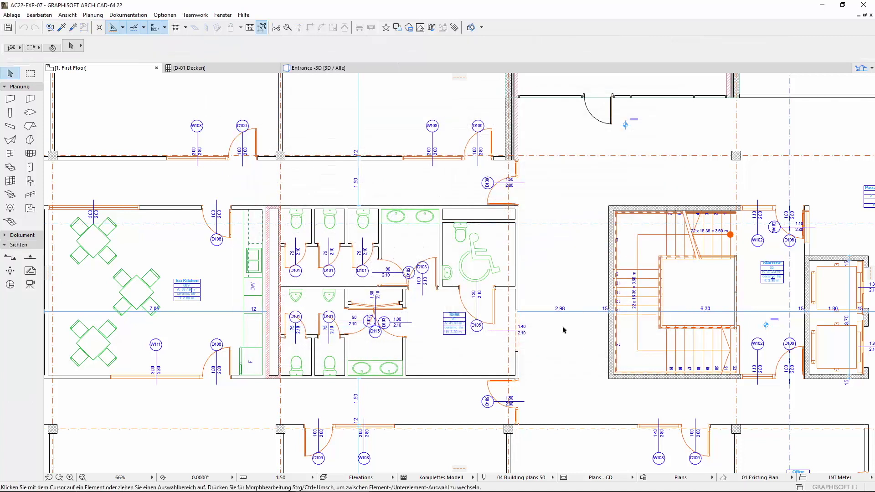
{"action": "left_click", "coordinate": [440, 209]}
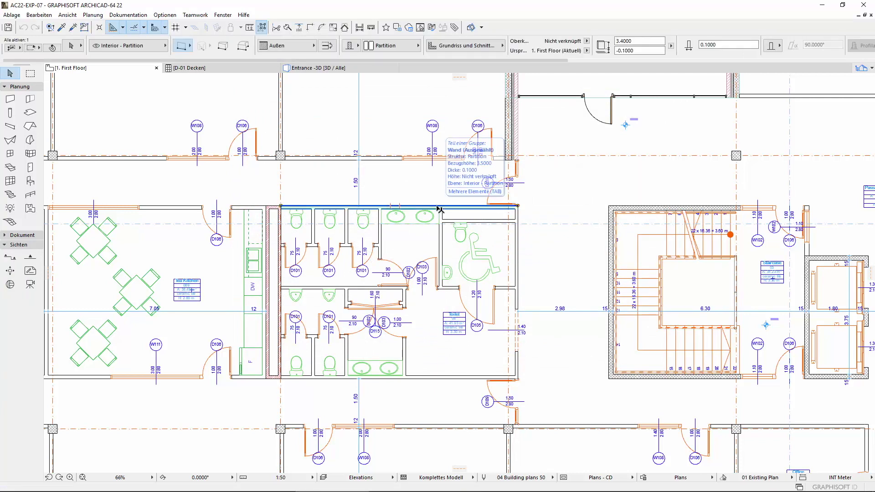
{"action": "left_click", "coordinate": [182, 210], "text": "shift"}
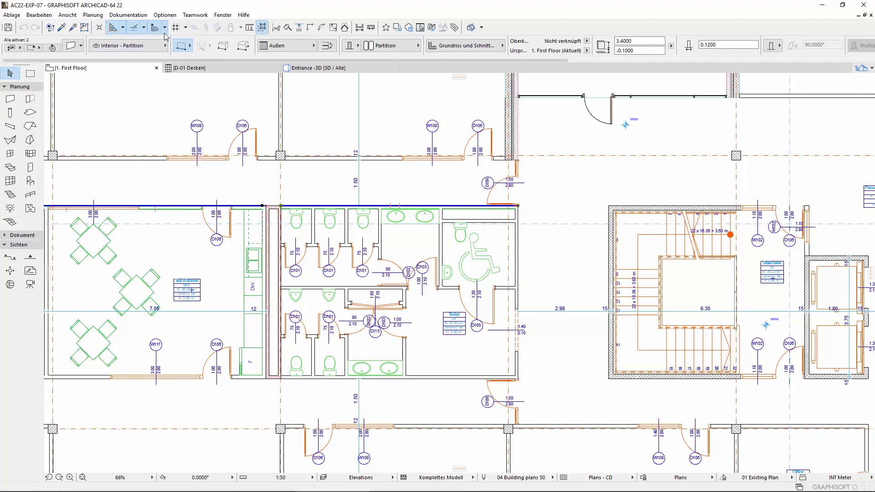
- Evaluate Wall has No Openings on them: Wahr for SW - 010, Falsch for SW - 012
{"action": "left_click", "coordinate": [165, 15]}
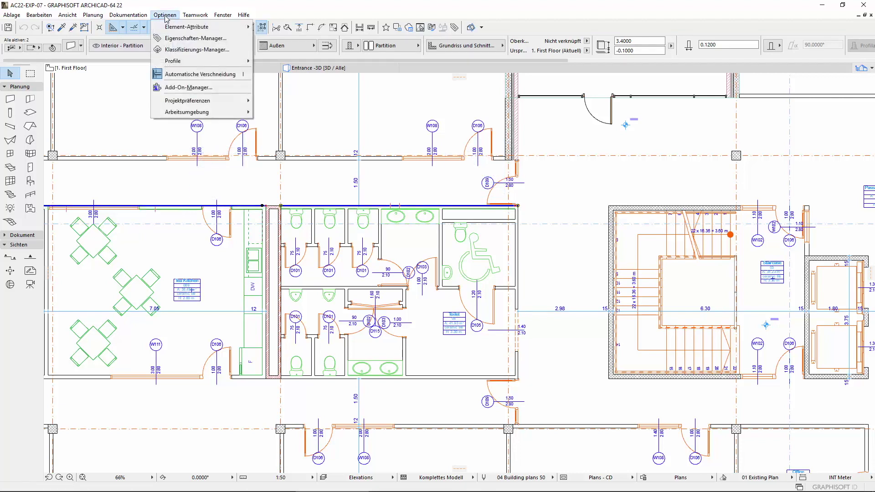
{"action": "left_click", "coordinate": [237, 40]}
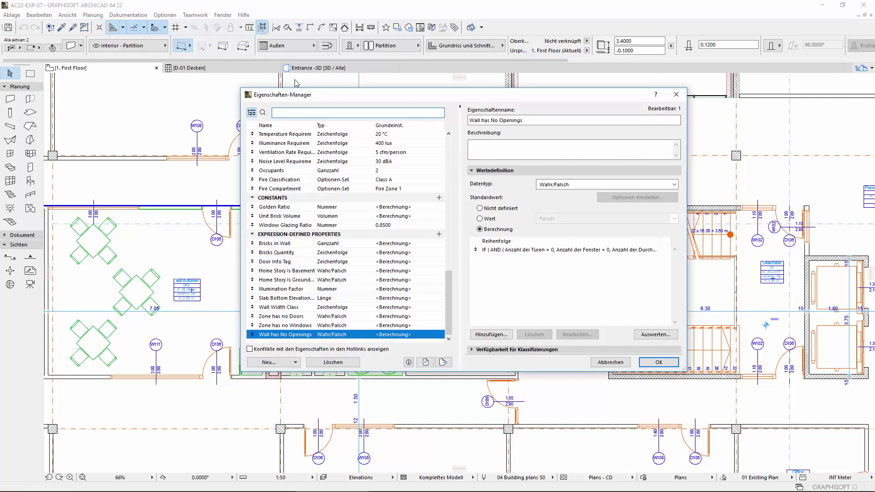
{"action": "left_click", "coordinate": [661, 336]}
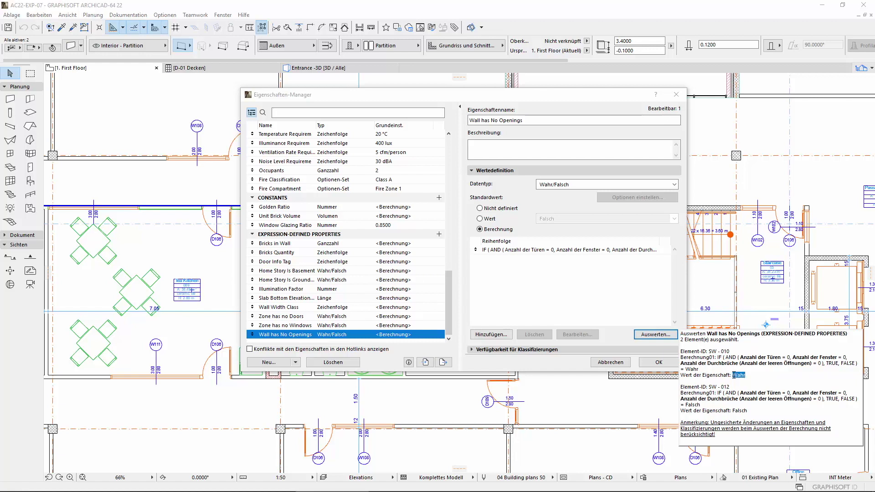
{"action": "left_click", "coordinate": [753, 375]}
{"action": "left_click_drag", "start_coordinate": [750, 411], "coordinate": [737, 411]}
{"action": "left_click", "coordinate": [756, 412]}
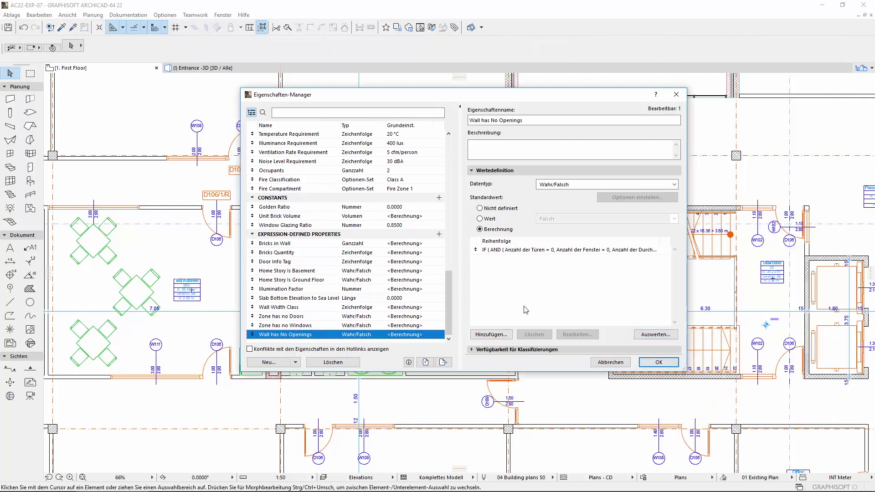
- Give Slab Bottom Elevation to Sea Level the Länge data type, Slab availability, and a Berechnung default
{"action": "left_click", "coordinate": [318, 299]}
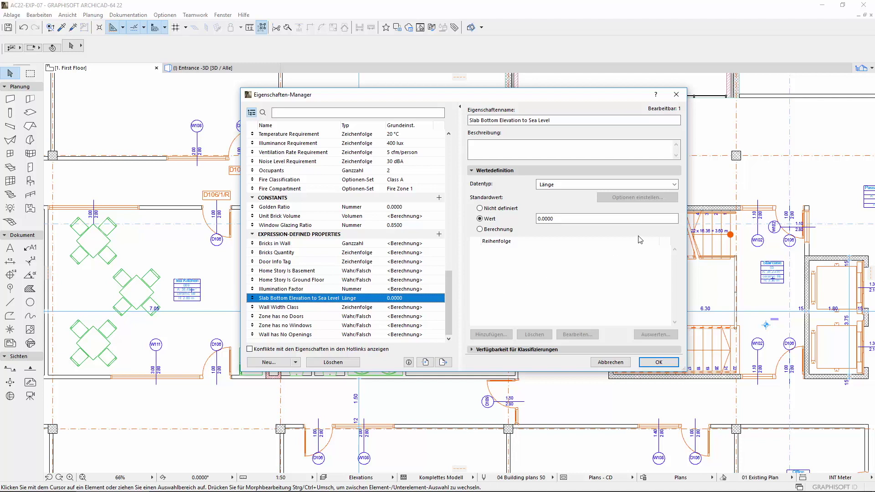
{"action": "left_click", "coordinate": [675, 185]}
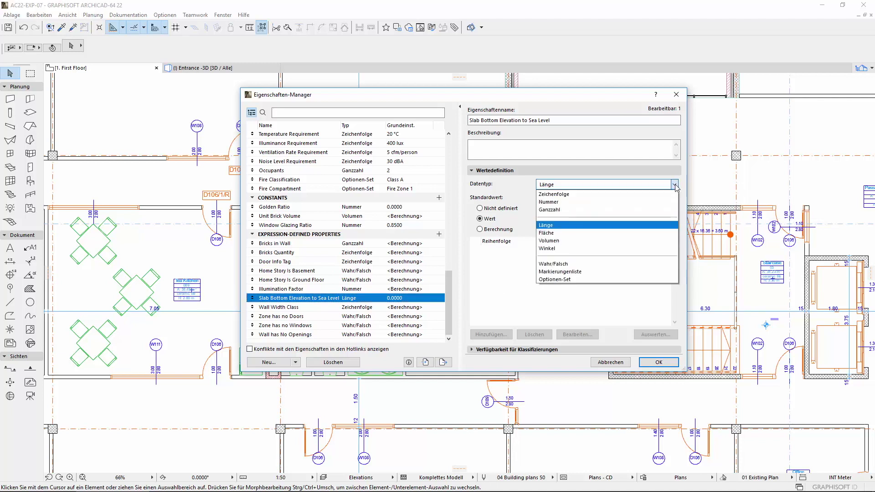
{"action": "left_click", "coordinate": [653, 226]}
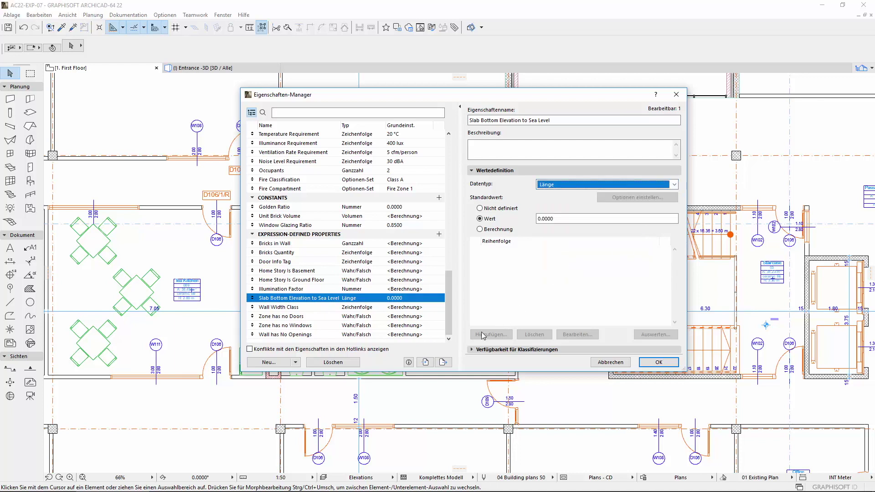
{"action": "left_click", "coordinate": [475, 350]}
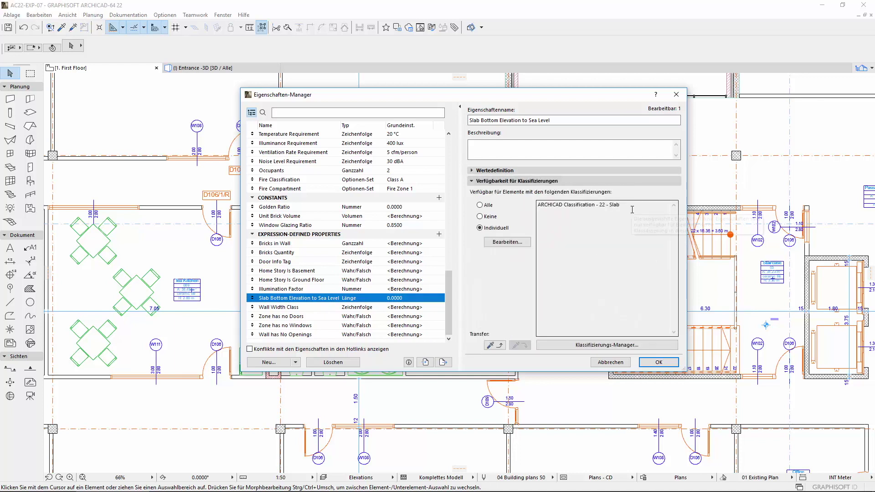
{"action": "left_click_drag", "start_coordinate": [620, 205], "coordinate": [526, 213]}
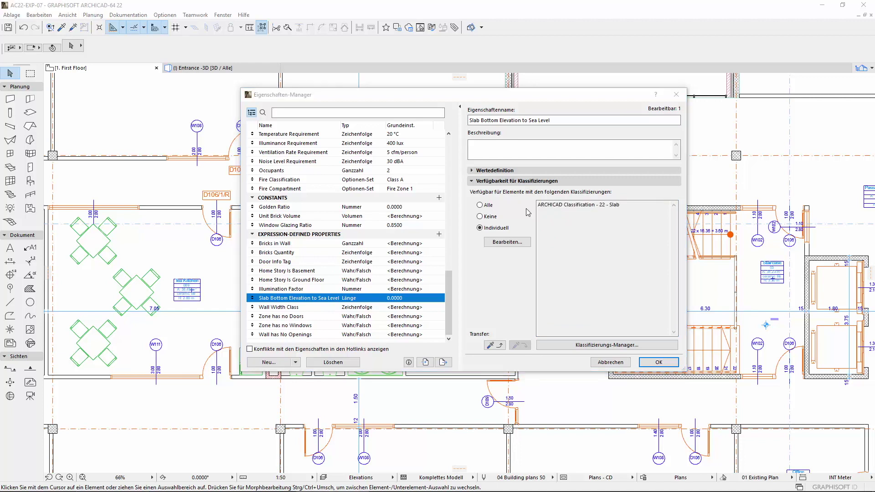
{"action": "left_click", "coordinate": [471, 171]}
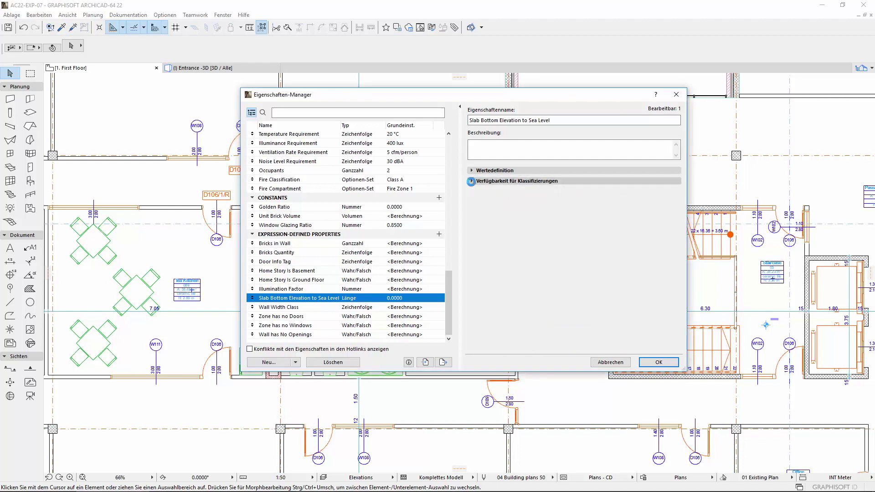
{"action": "left_click", "coordinate": [478, 227]}
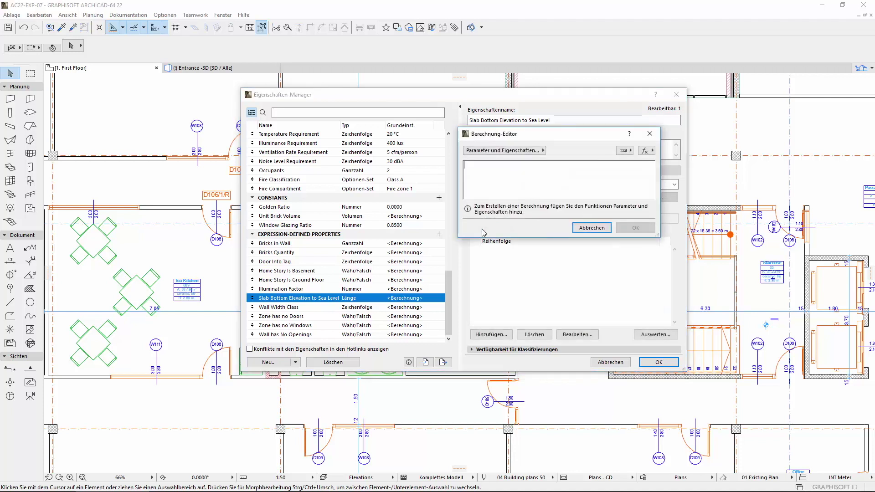
- Start the formula with Höhenwert Unterkante + (Höhe zu Meereshöhe
{"action": "left_click", "coordinate": [522, 155]}
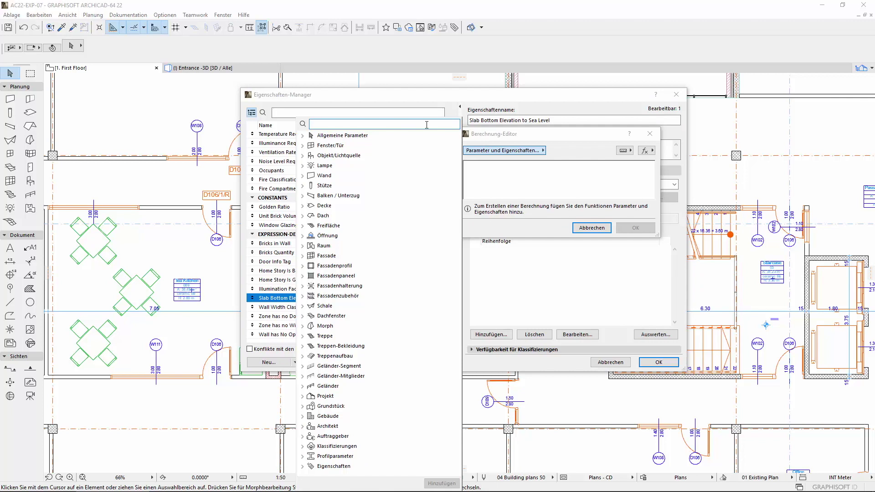
{"action": "type", "text": "Höh"}
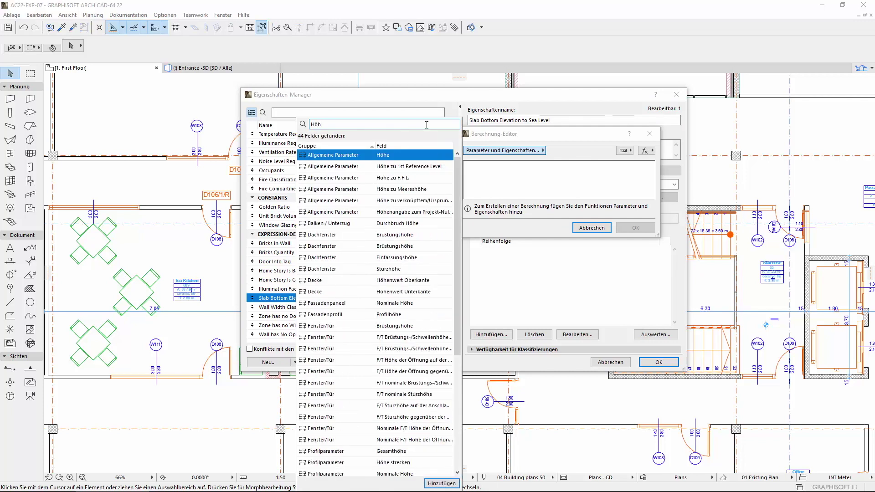
{"action": "type", "text": "enwer Un"}
{"action": "double_click", "coordinate": [442, 158]}
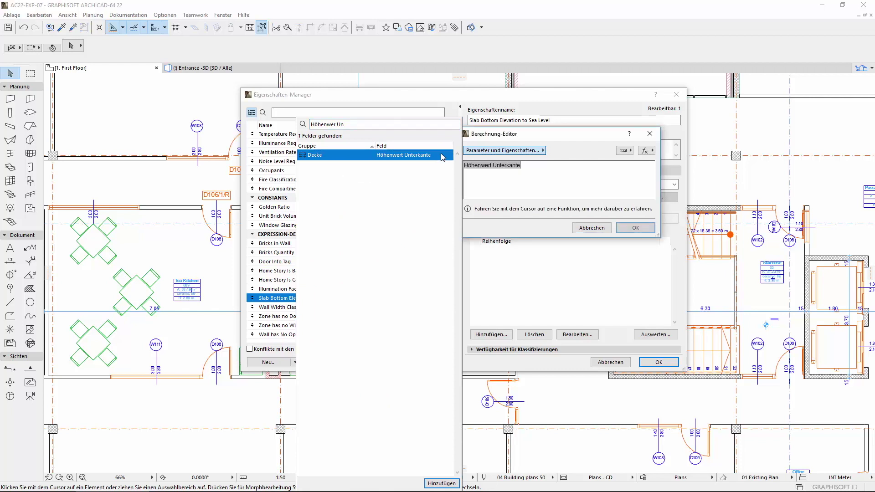
{"action": "left_click", "coordinate": [525, 188]}
{"action": "type", "text": "+ ("}
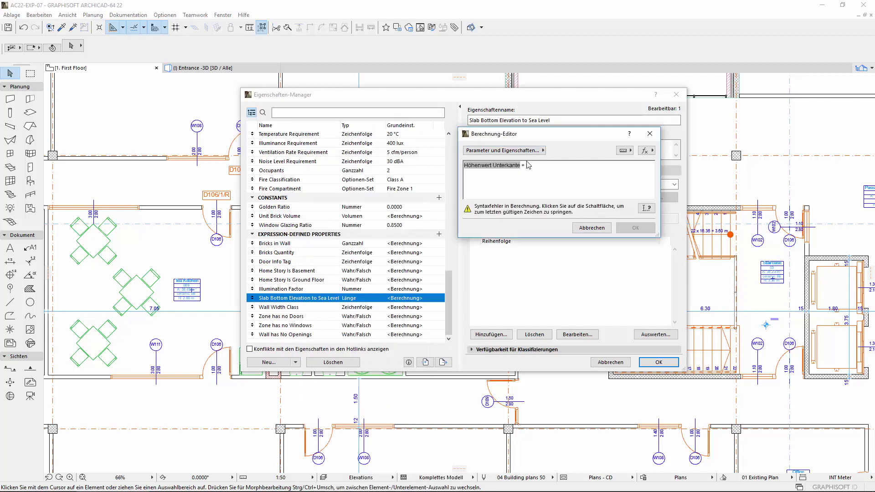
{"action": "left_click", "coordinate": [533, 154]}
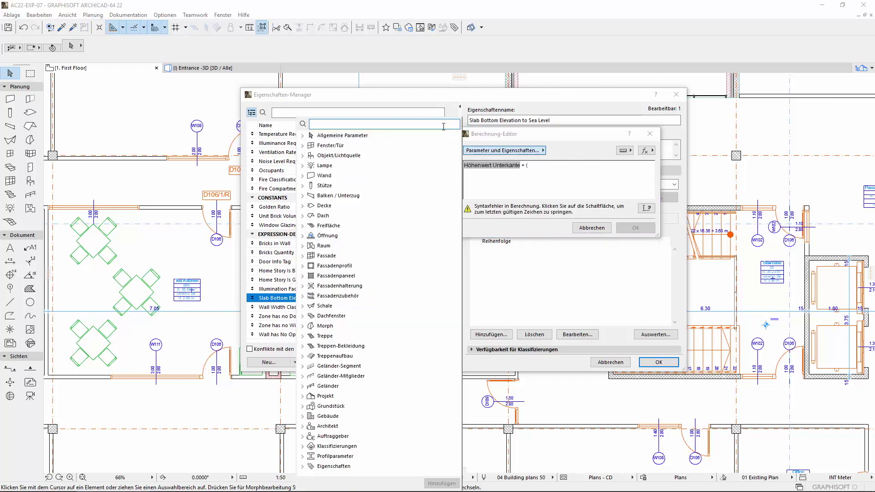
{"action": "type", "text": "Höhe zu"}
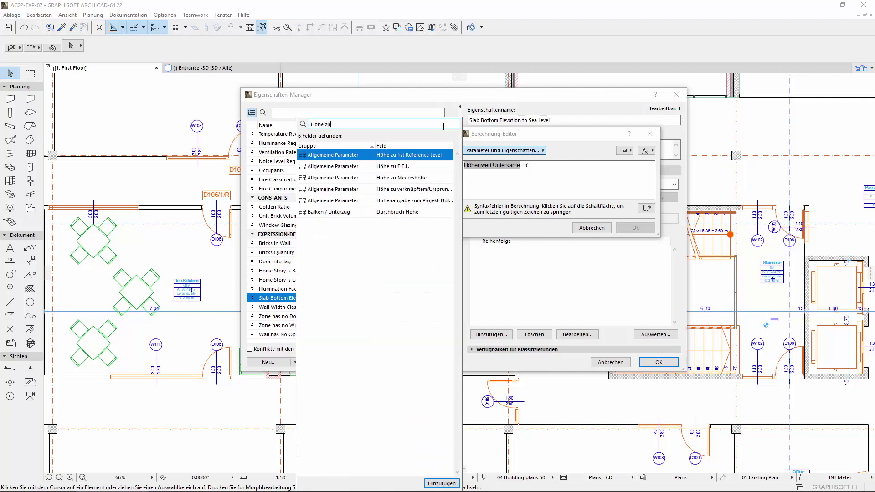
{"action": "double_click", "coordinate": [431, 179]}
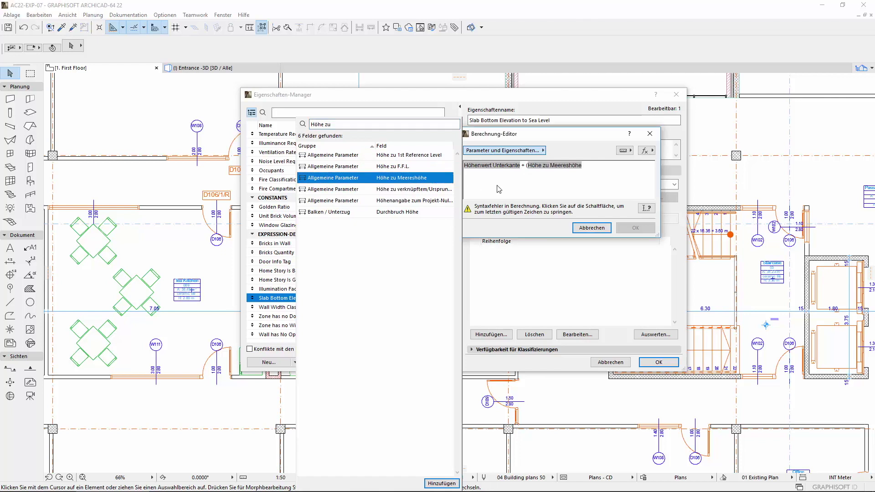
{"action": "left_click", "coordinate": [578, 185]}
{"action": "type", "text": "-"}
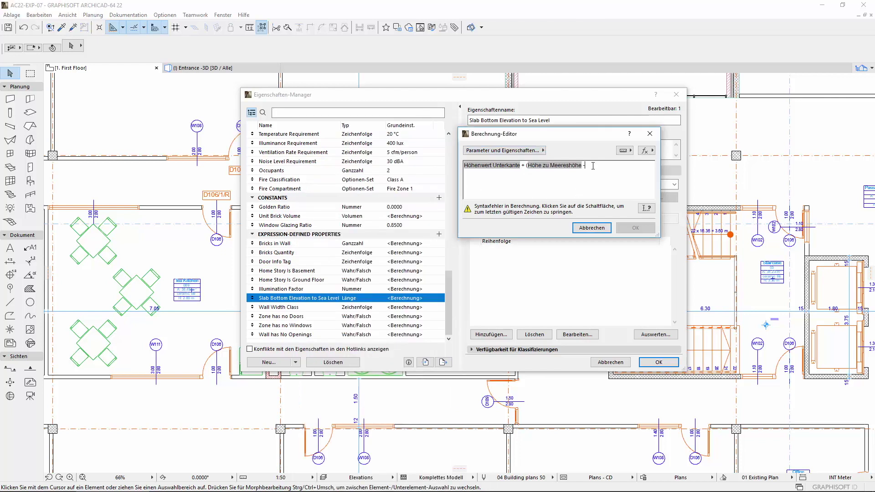
- Finish the formula with Höhenangabe zum Projekt-Nullpunkt and a closing parenthesis, then confirm and close the manager
{"action": "left_click", "coordinate": [502, 151]}
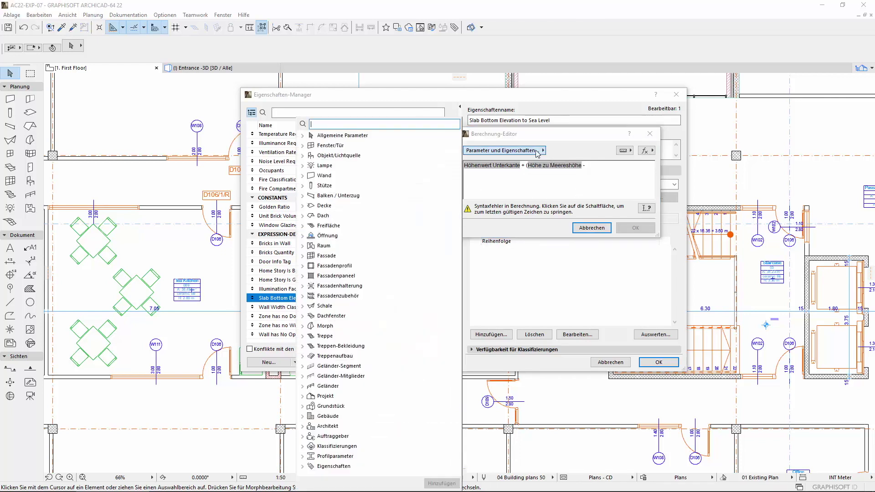
{"action": "type", "text": "Höhenangabe"}
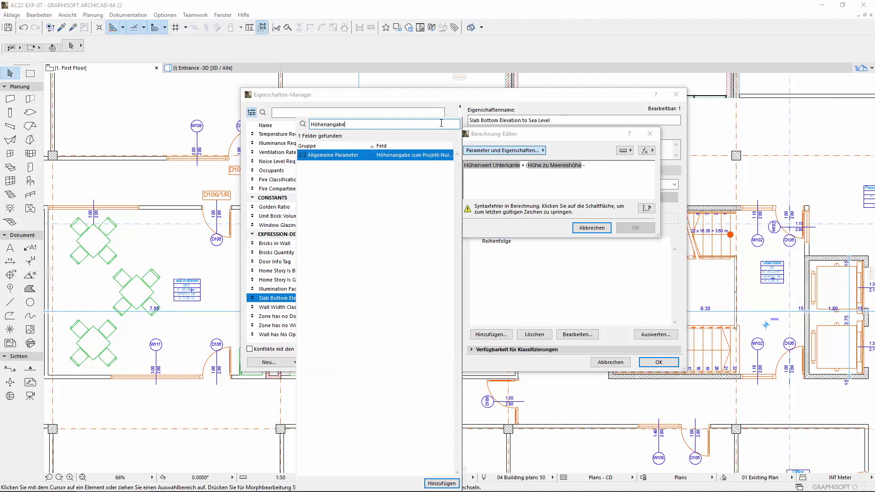
{"action": "double_click", "coordinate": [417, 155]}
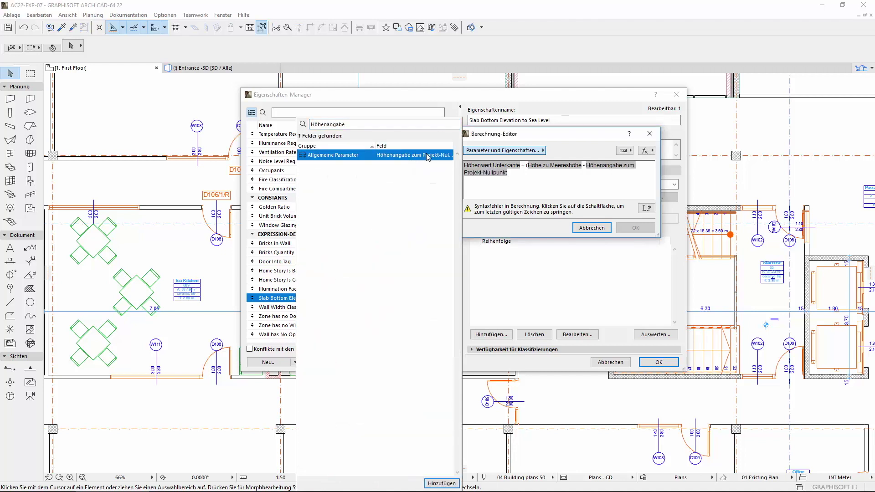
{"action": "left_click", "coordinate": [527, 178]}
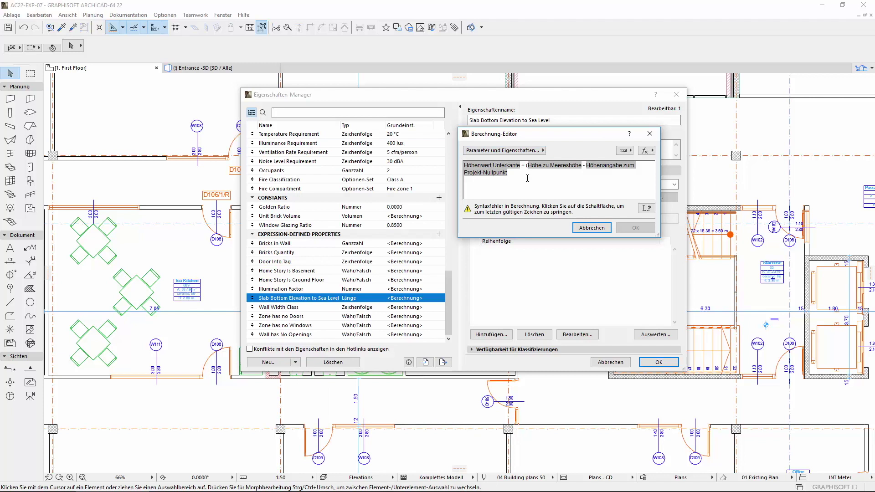
{"action": "type", "text": ")"}
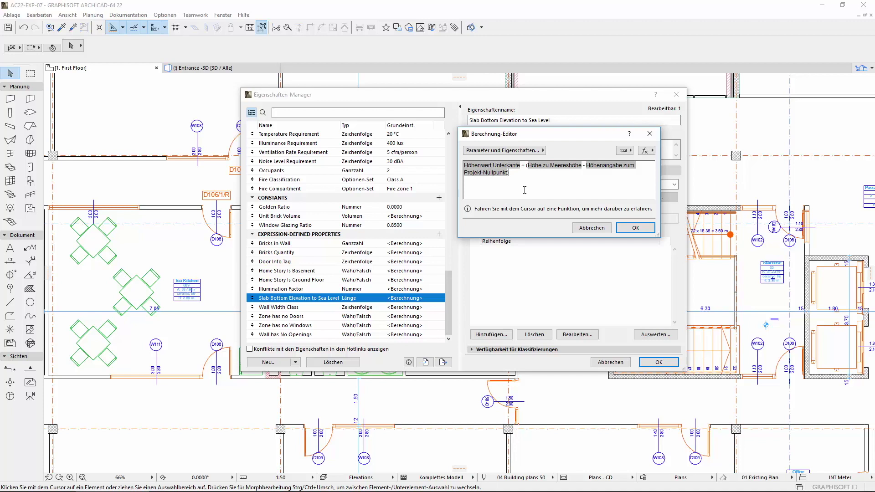
{"action": "left_click", "coordinate": [623, 228]}
{"action": "left_click", "coordinate": [656, 362]}
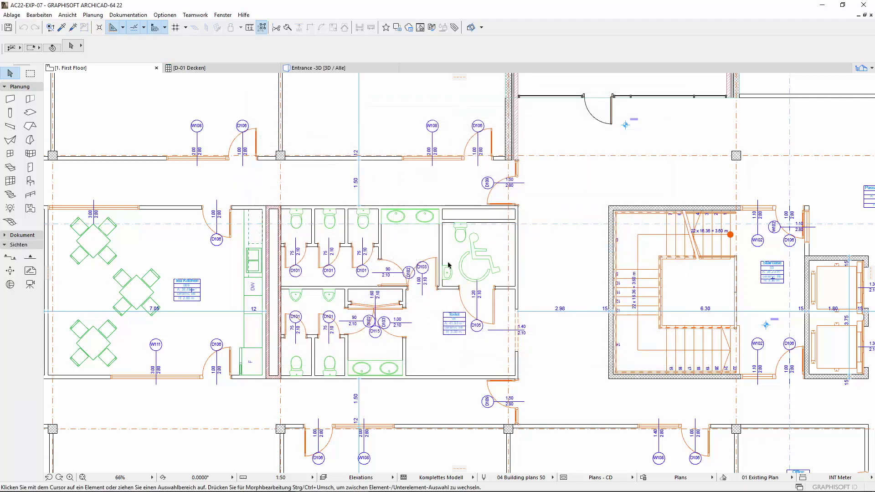
{"action": "mouse_move", "coordinate": [219, 68]}
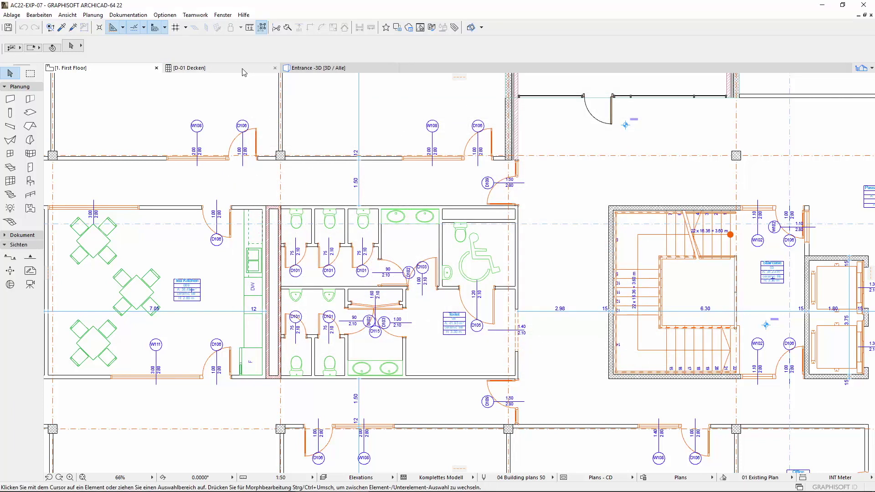
- Switch to the D-01 Decken schedule to see the slab elevations to sea level
{"action": "left_click", "coordinate": [244, 68]}
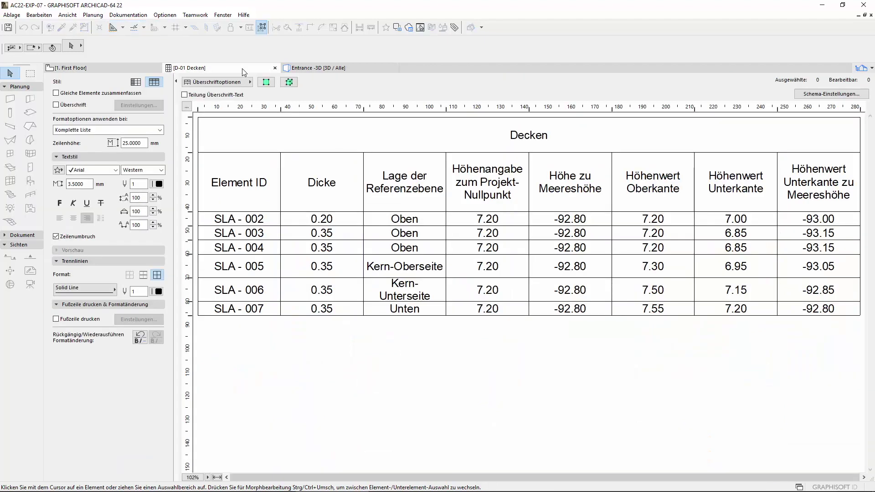